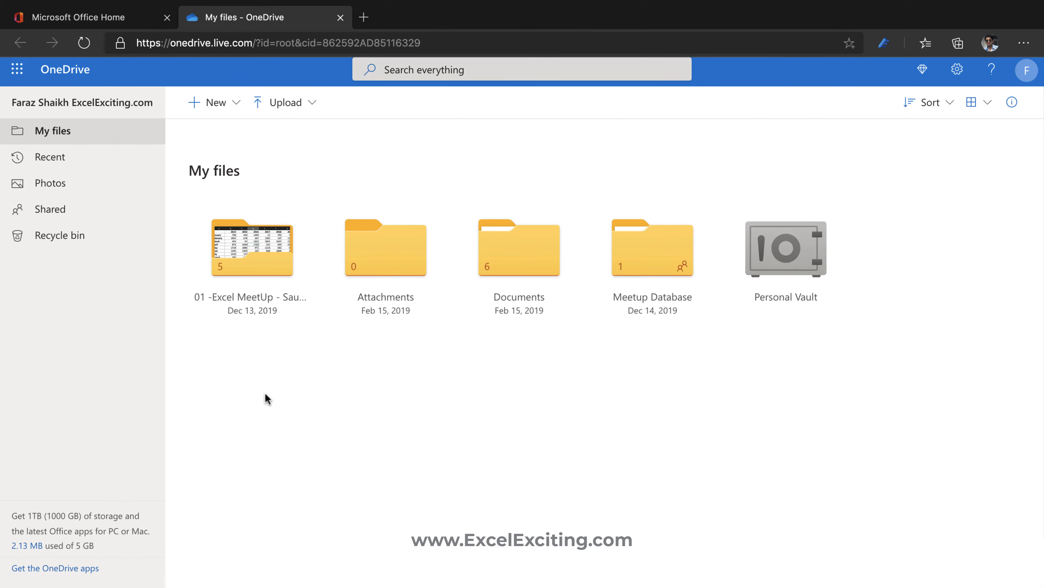
- Open EmailAddress.xlsx from the OneDrive Documents folder and convert the range A1:C5 into a table with headers
click(524, 256)
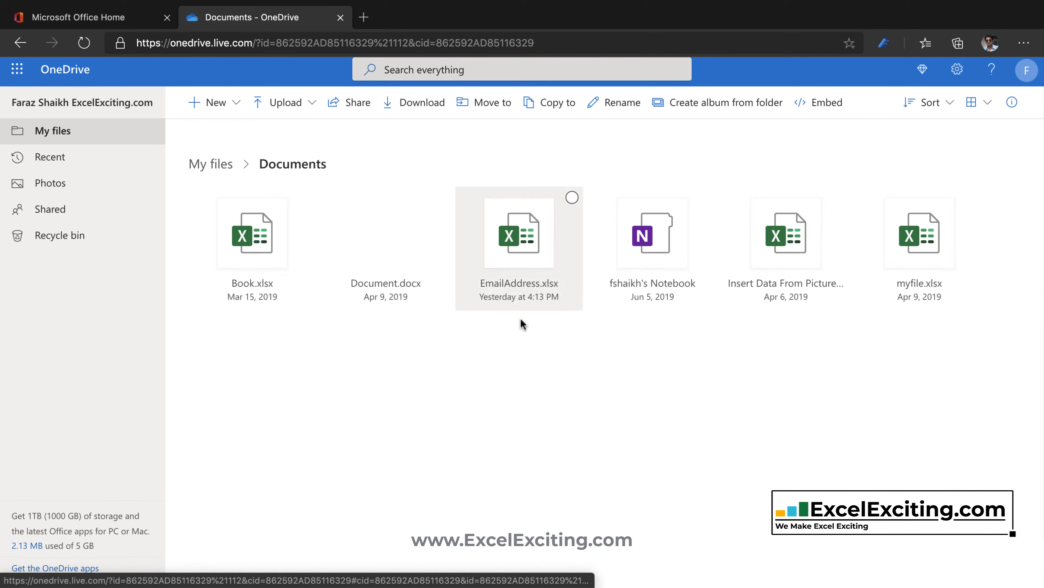
click(512, 292)
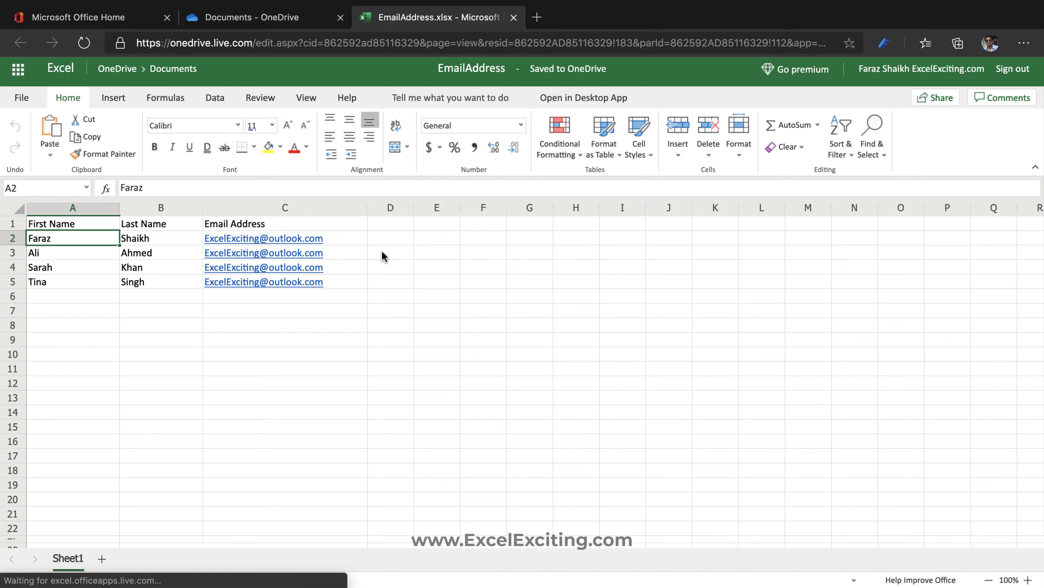
drag(93, 227, 278, 286)
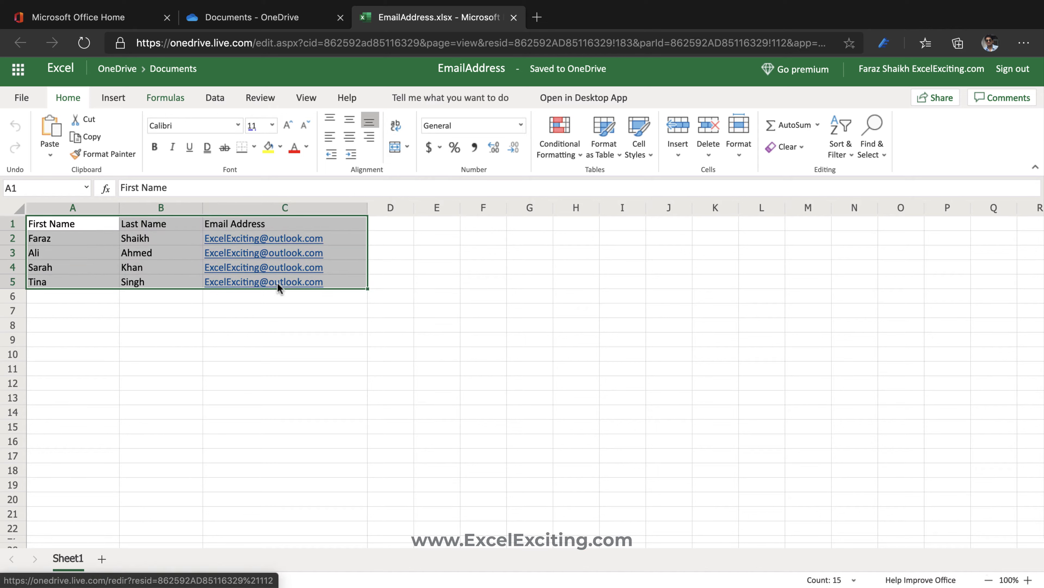
click(130, 98)
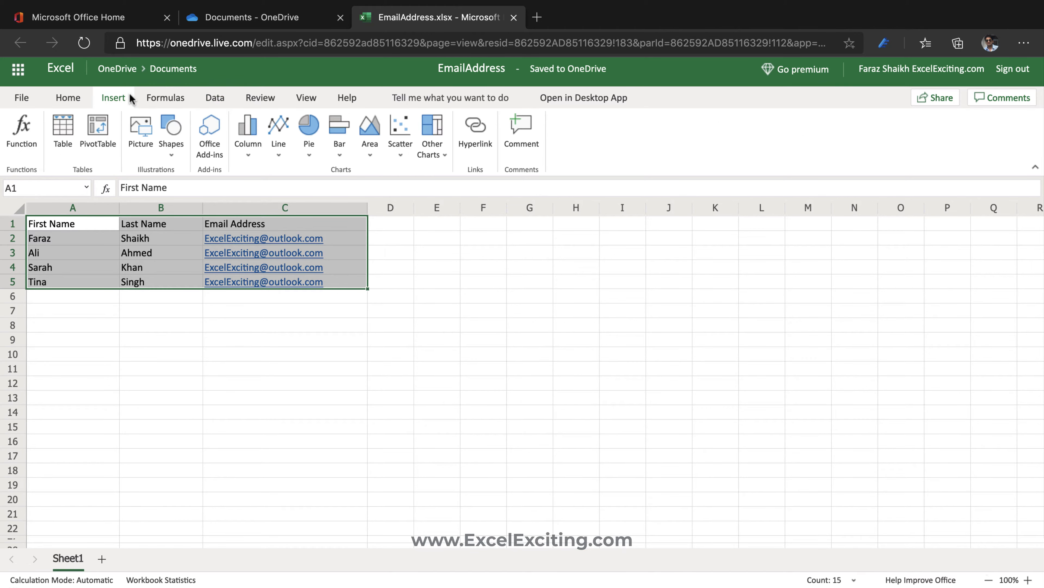
click(62, 130)
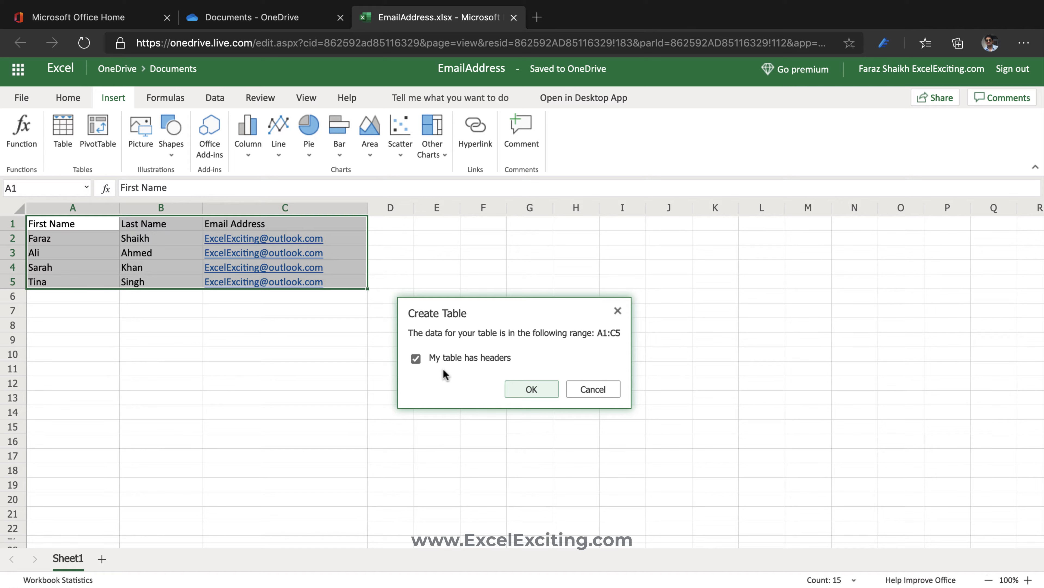
click(525, 391)
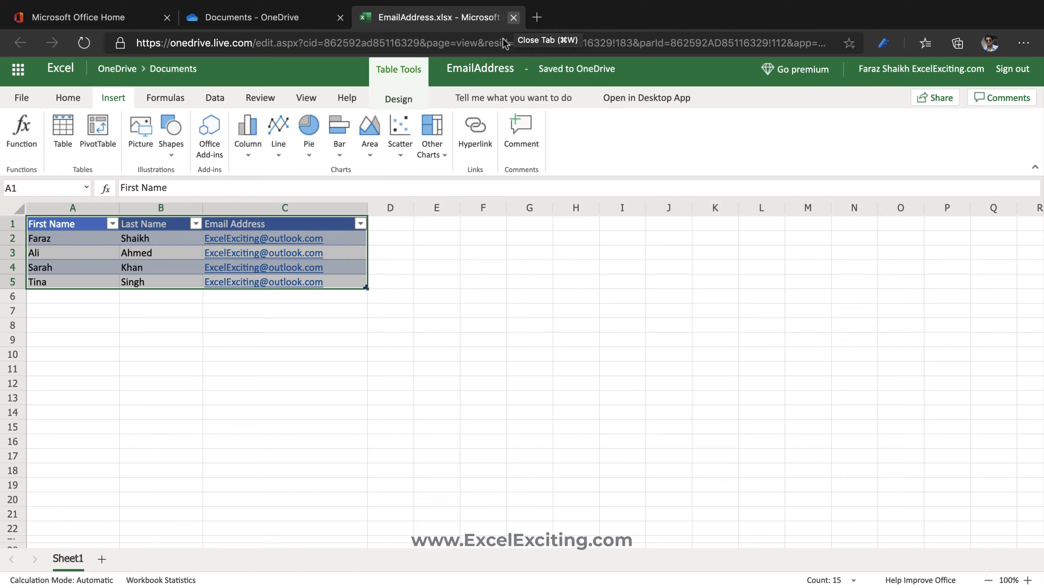
- Switch to the Microsoft Office home page and open Power Automate from the full list of apps
click(109, 16)
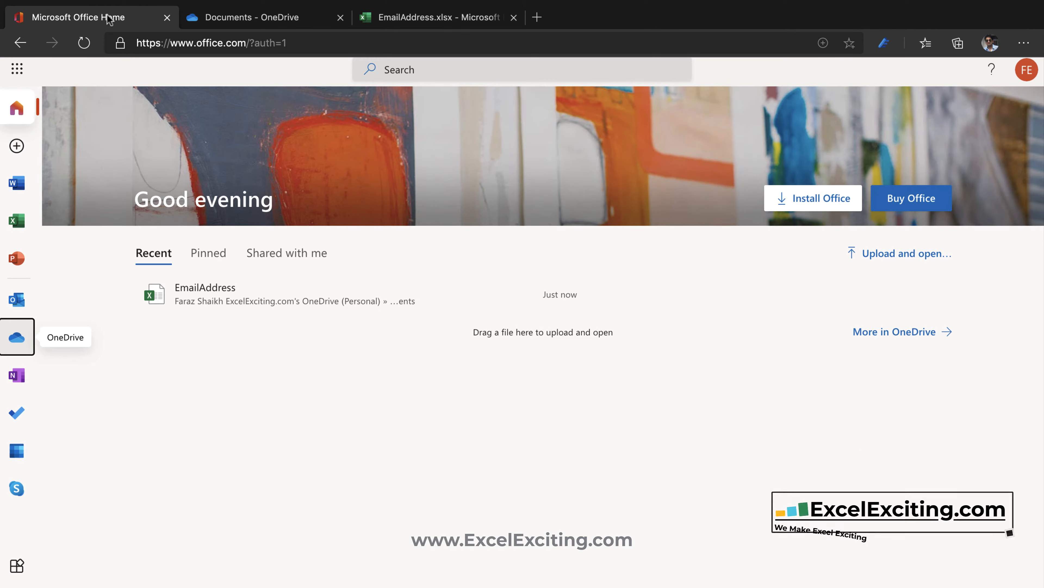
click(16, 567)
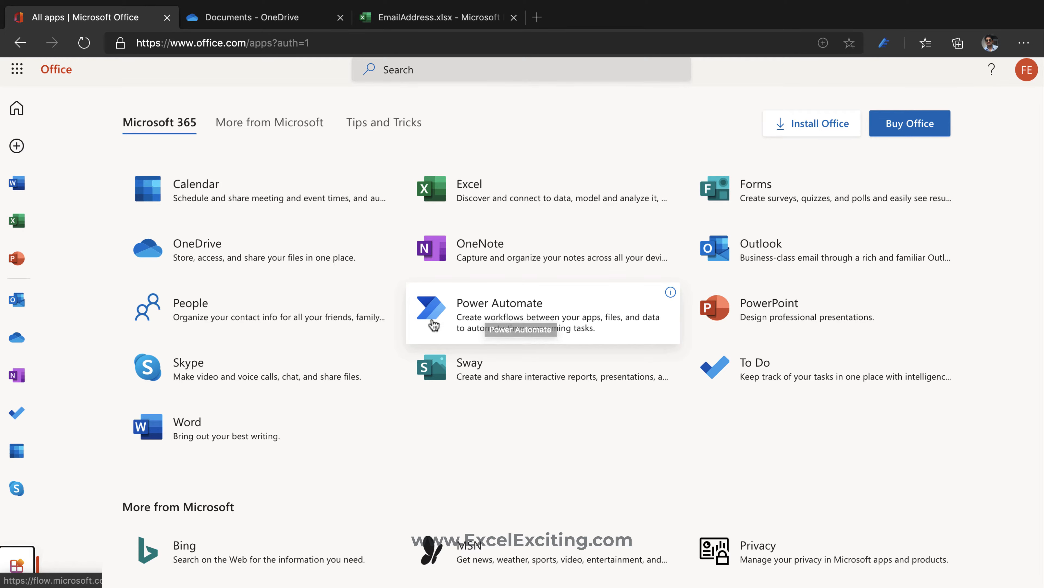
click(492, 303)
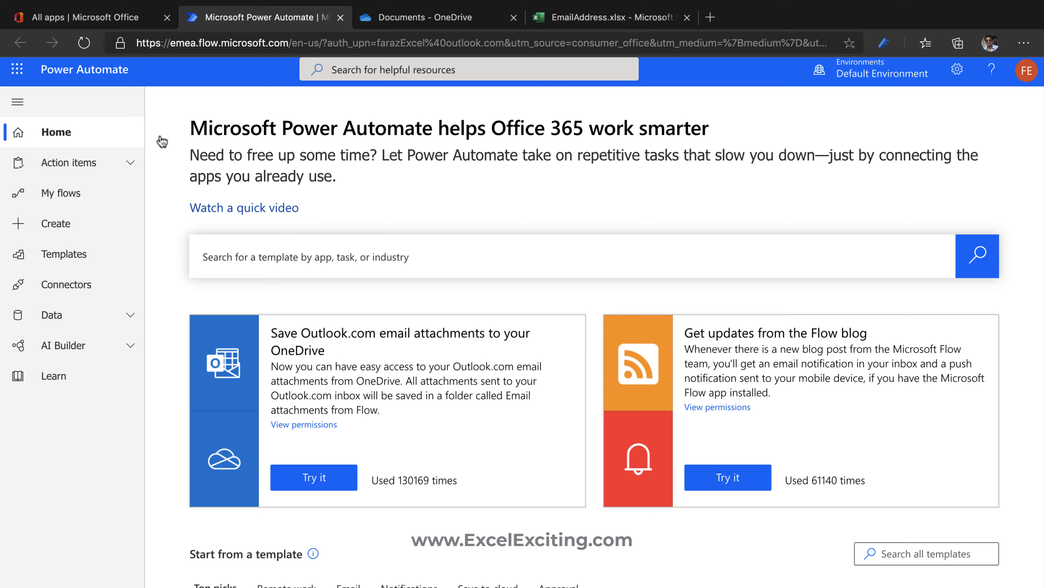
- Create an instant flow named "Send Bulk Email" that uses the "Manually trigger a flow" trigger
click(84, 221)
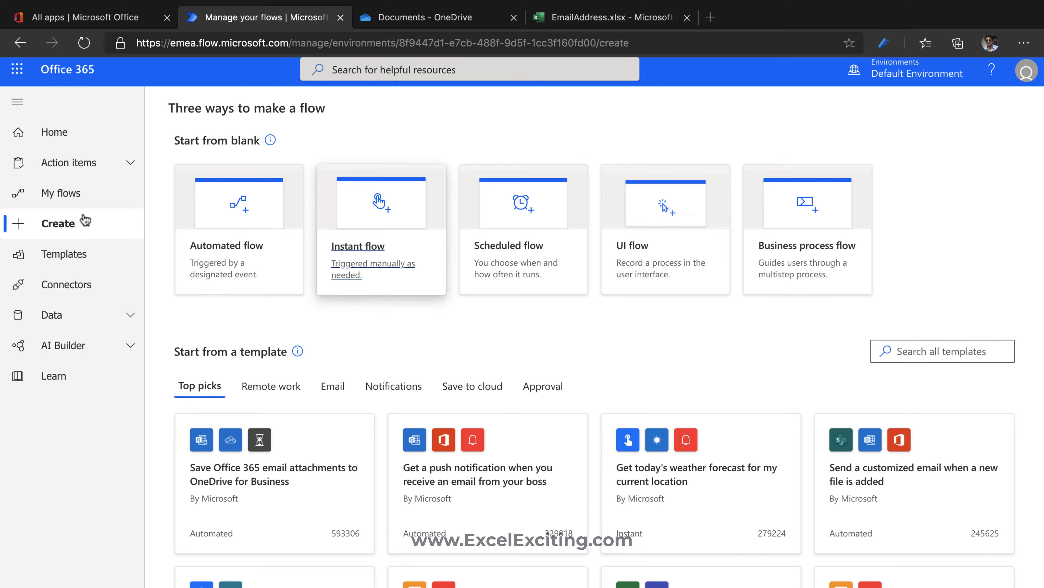
click(393, 233)
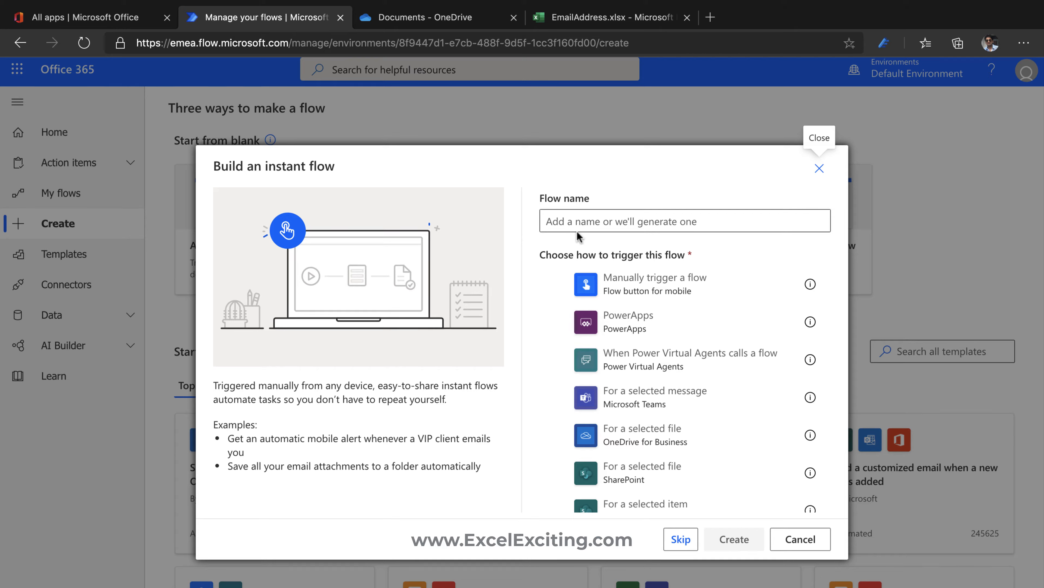
click(612, 285)
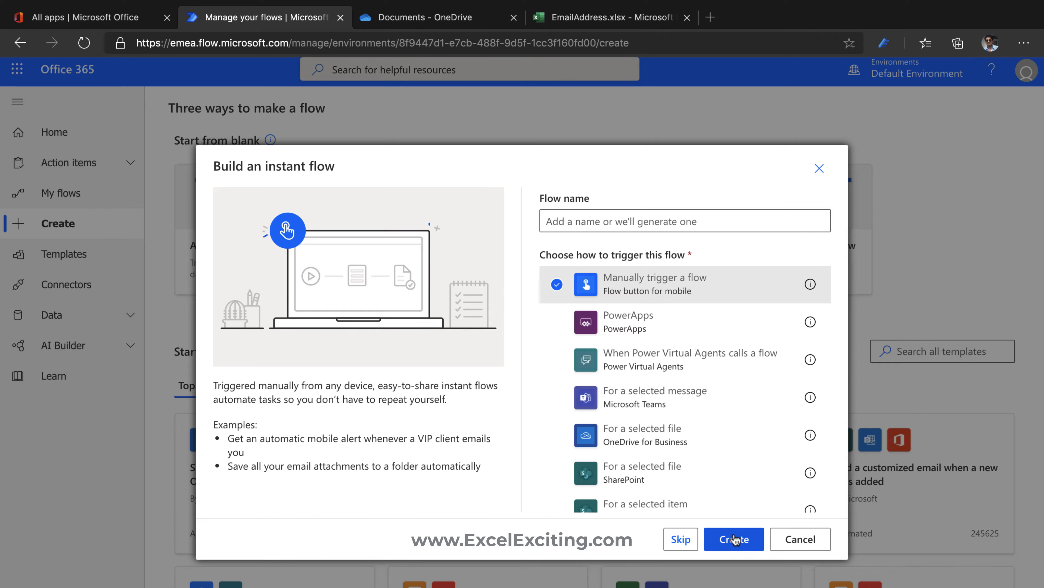
click(671, 219)
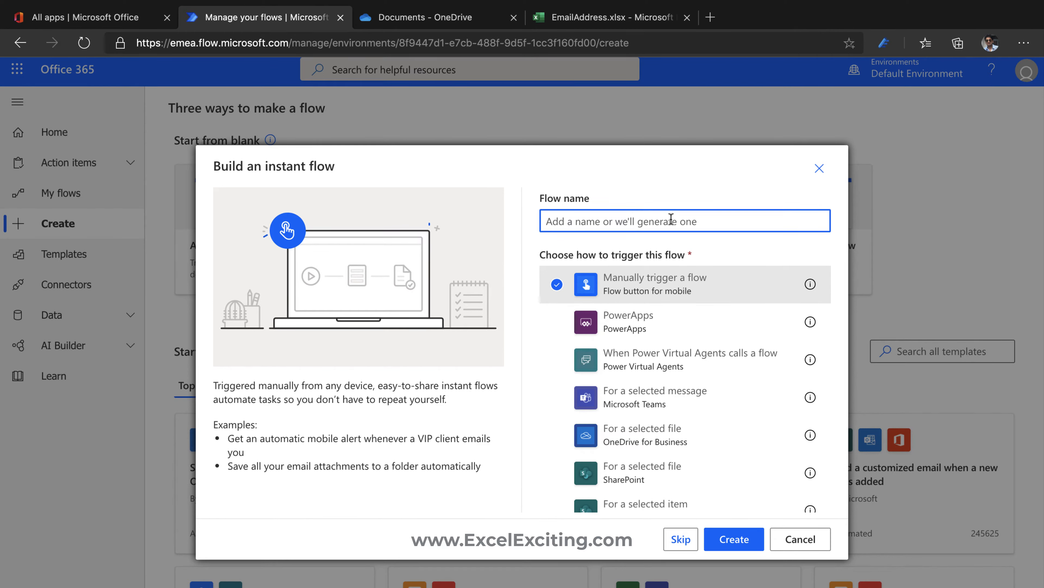
text(Send Bulk Email)
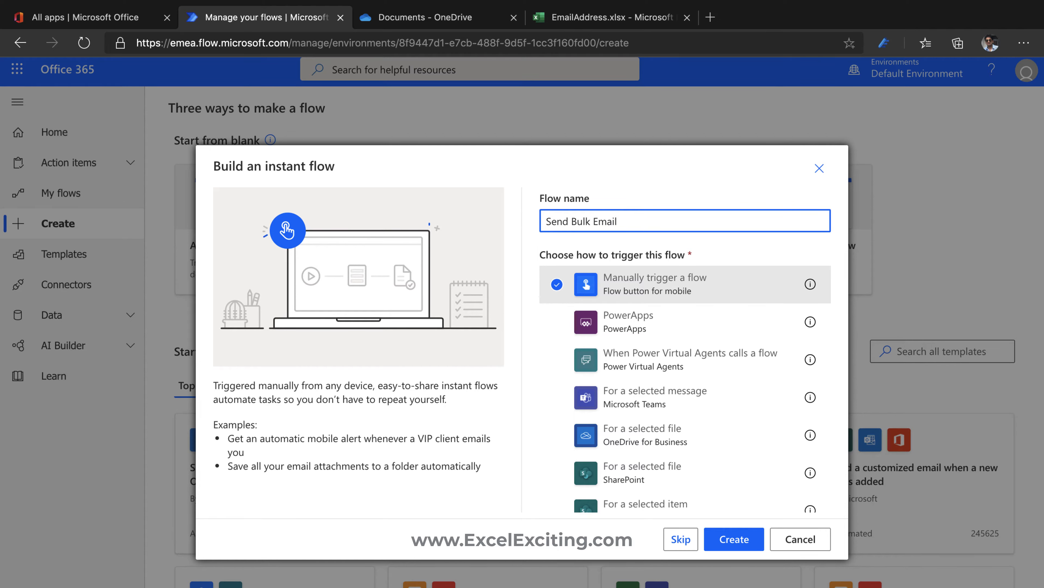
click(745, 547)
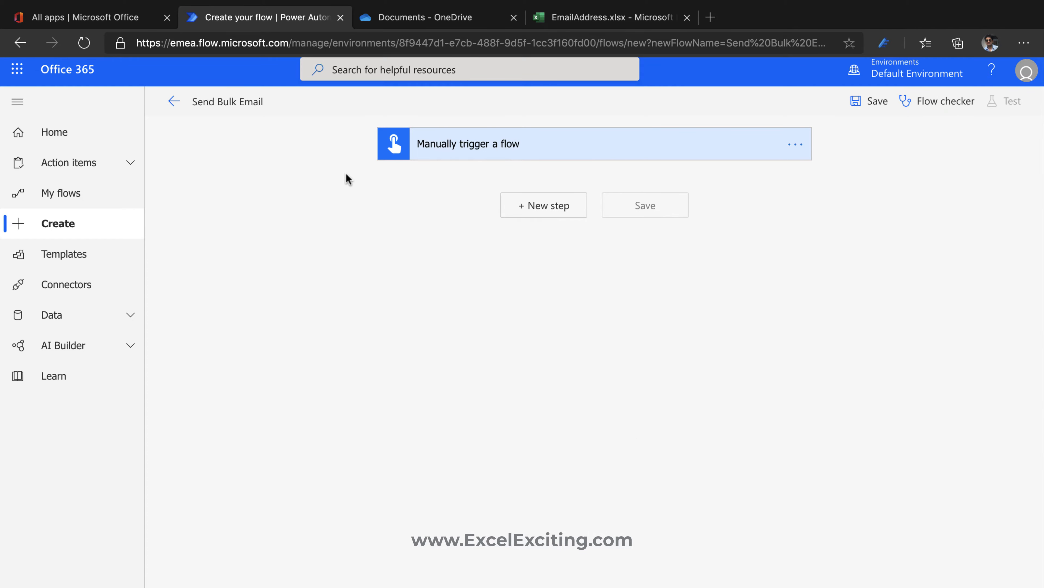
click(259, 103)
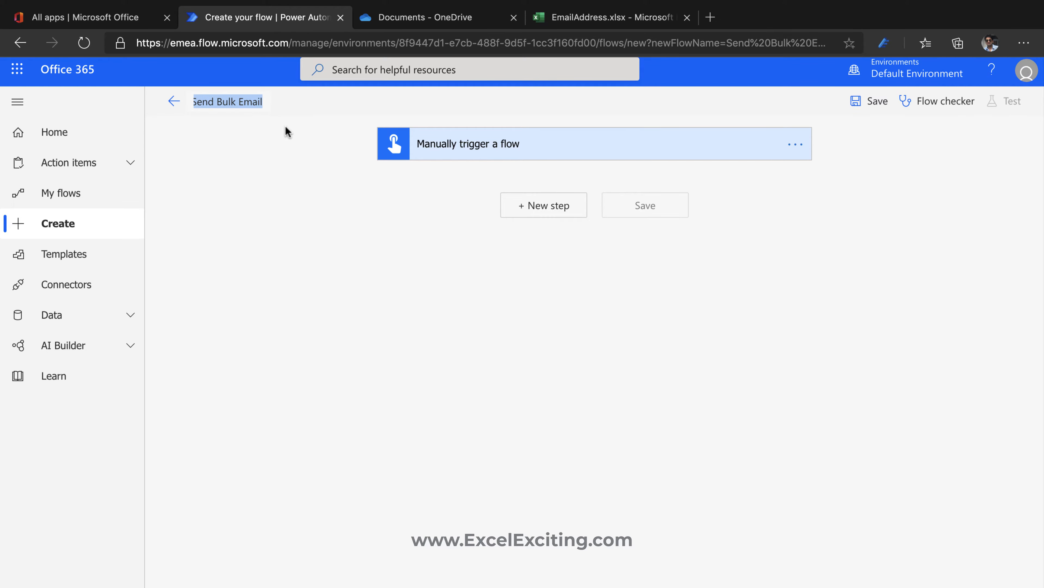
click(389, 210)
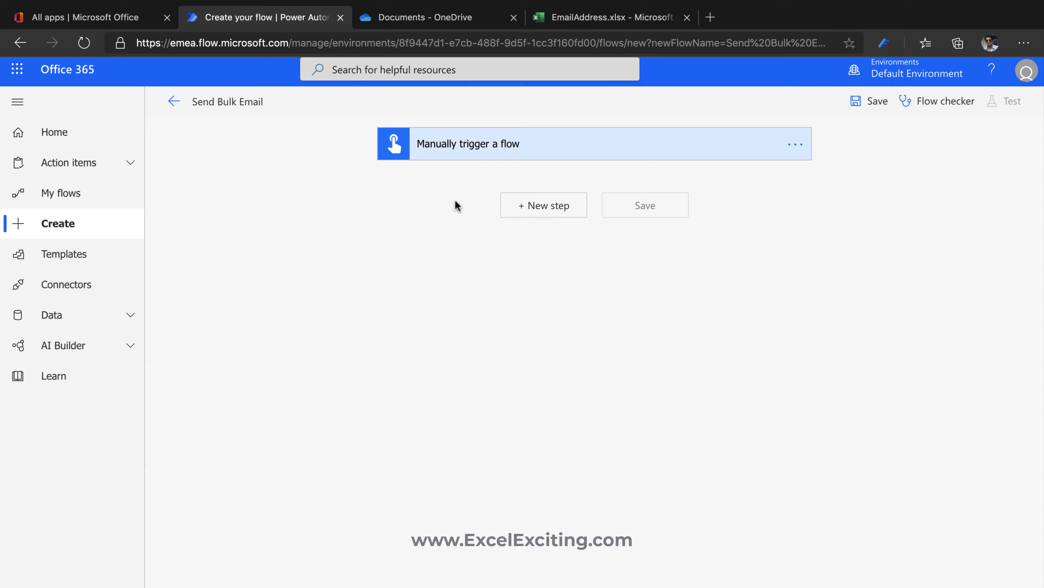
click(596, 25)
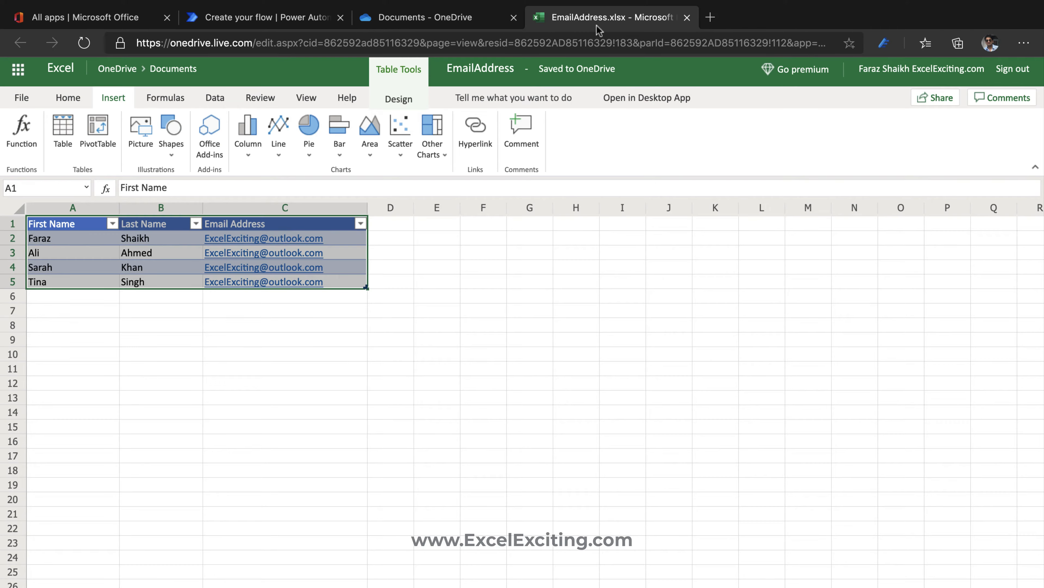
click(296, 12)
- Add the Excel Online (OneDrive) action "List rows present in a table" after the trigger and sign in to create its connection
click(552, 215)
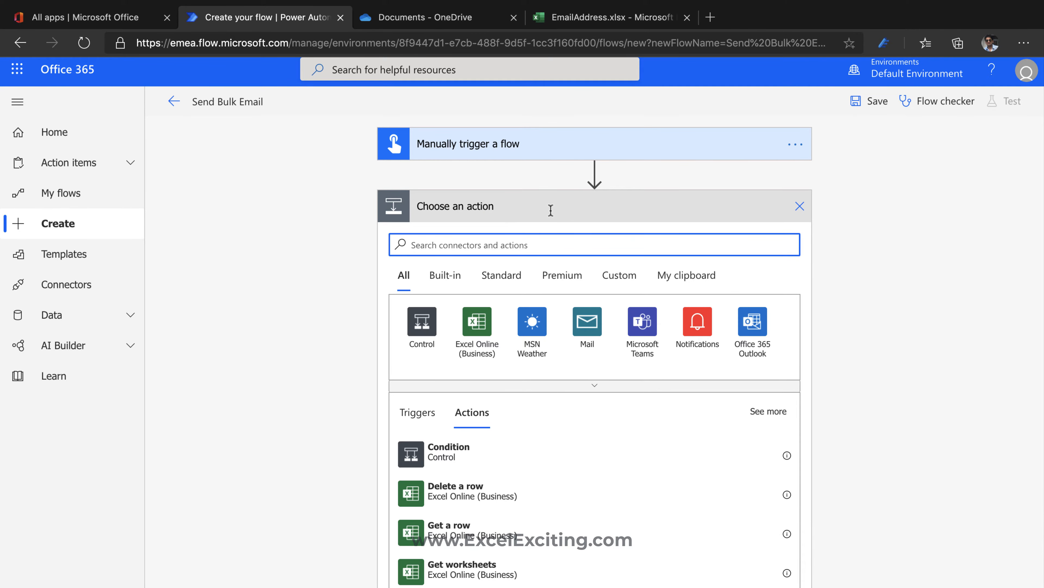
text(excel)
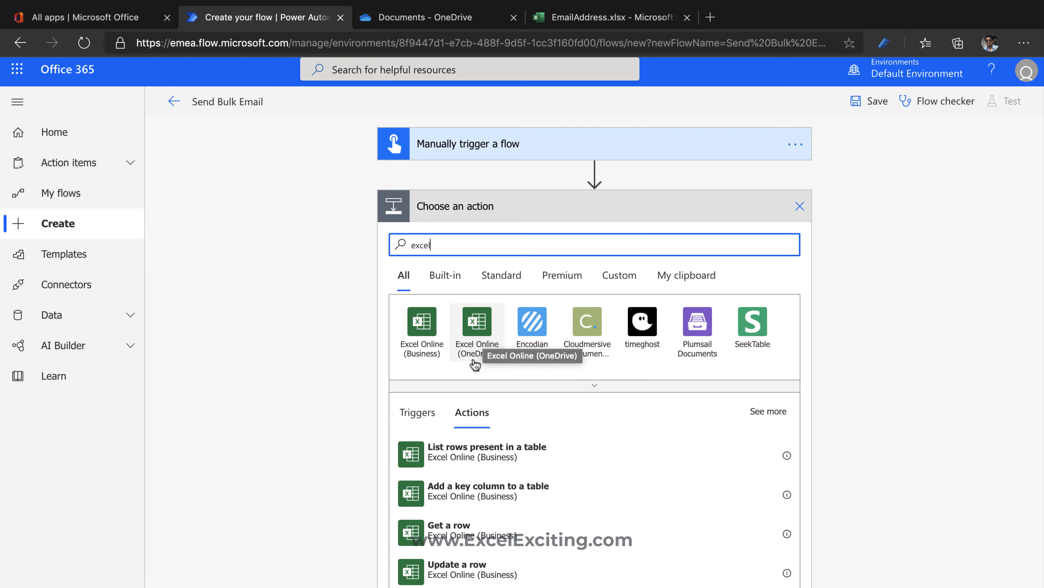
click(478, 335)
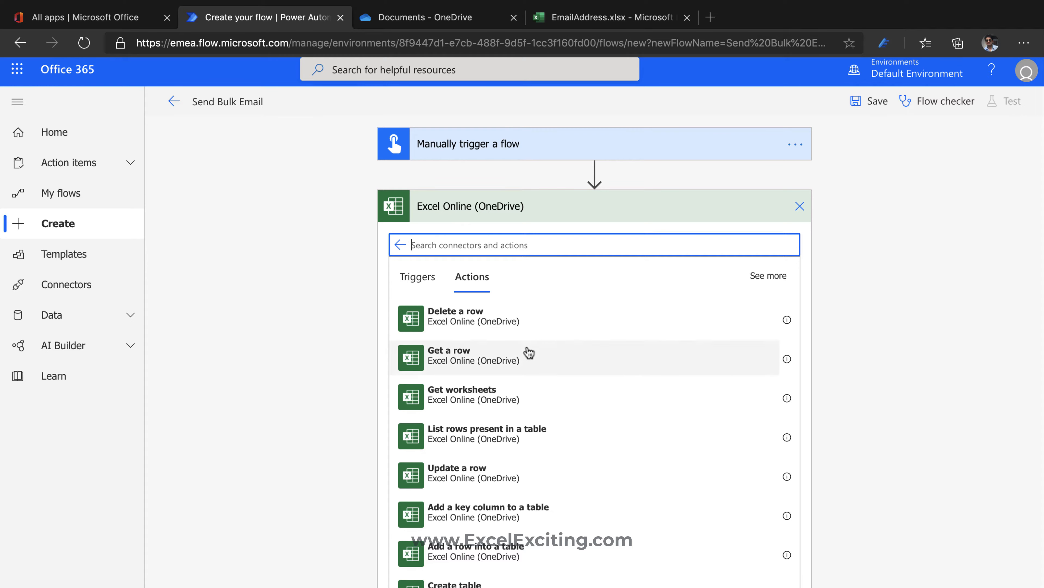
scroll(526, 352, down, 2)
scroll(527, 351, up, 2)
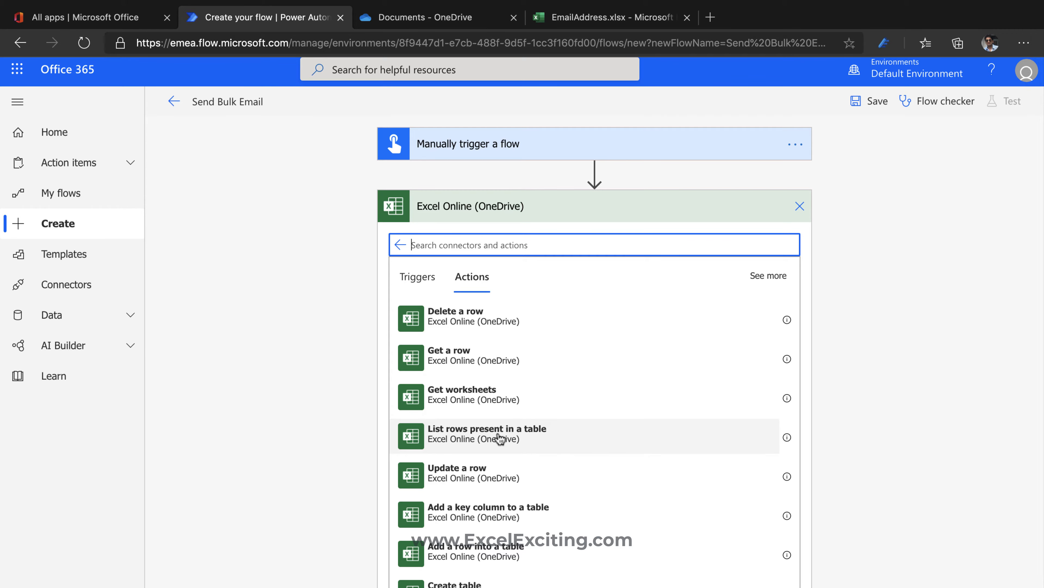
click(600, 20)
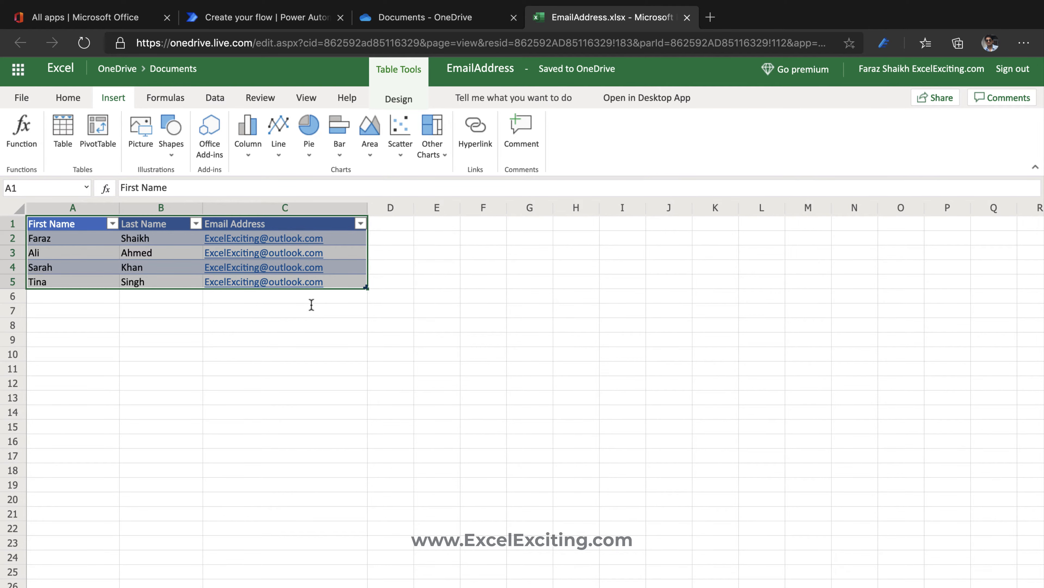
click(406, 17)
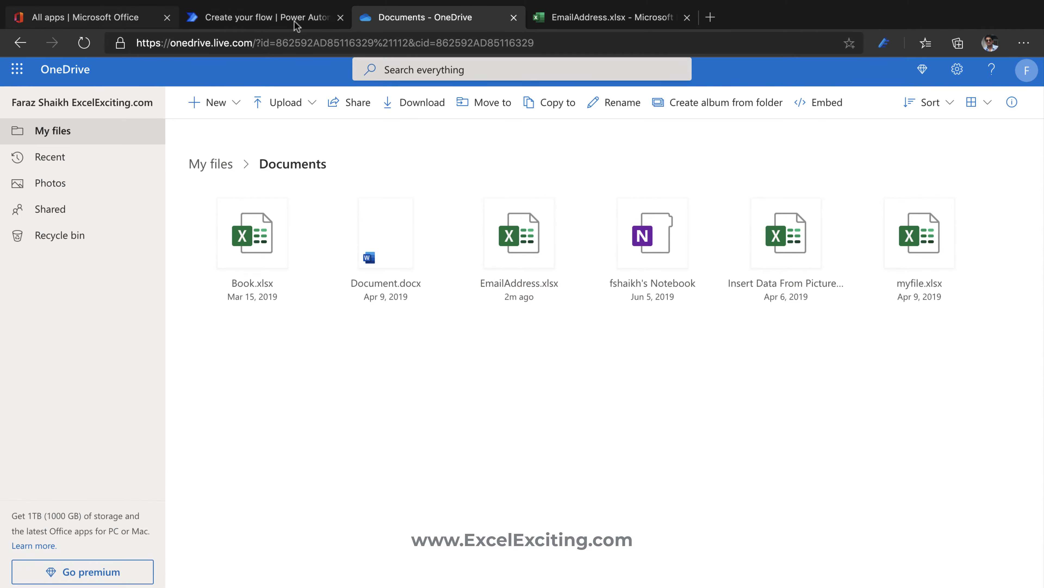
click(263, 17)
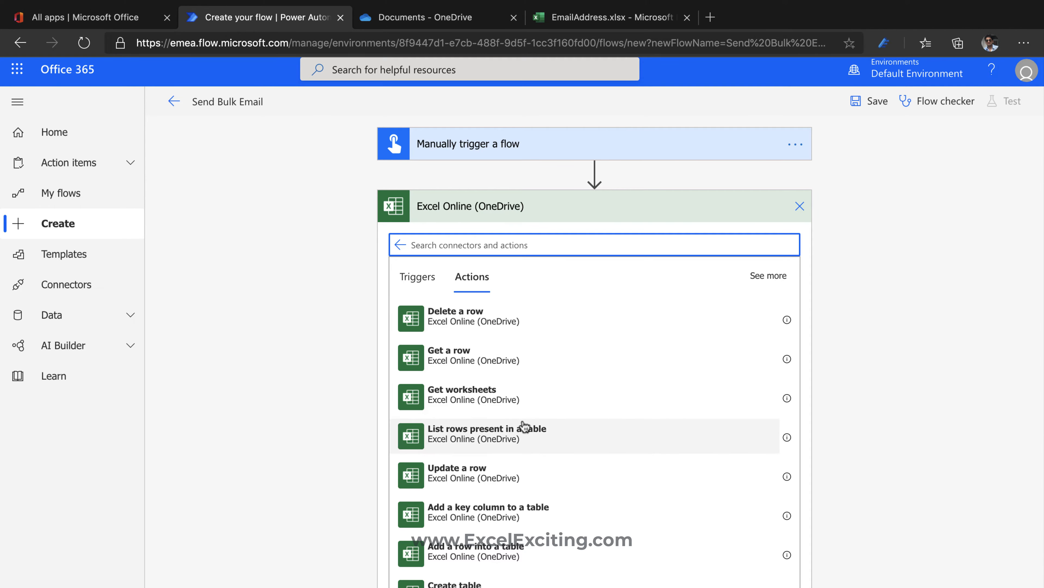
click(540, 436)
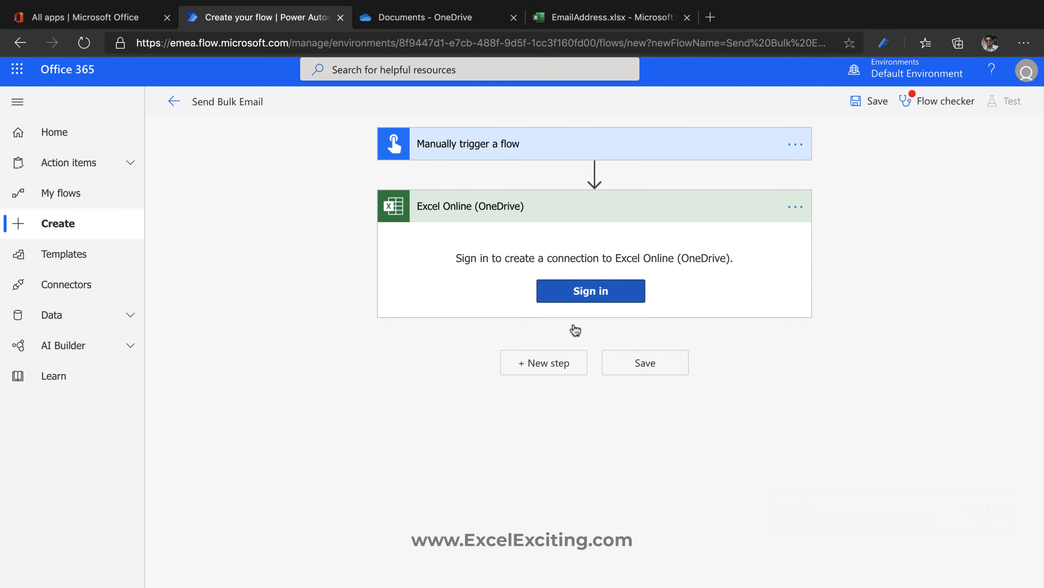
click(589, 294)
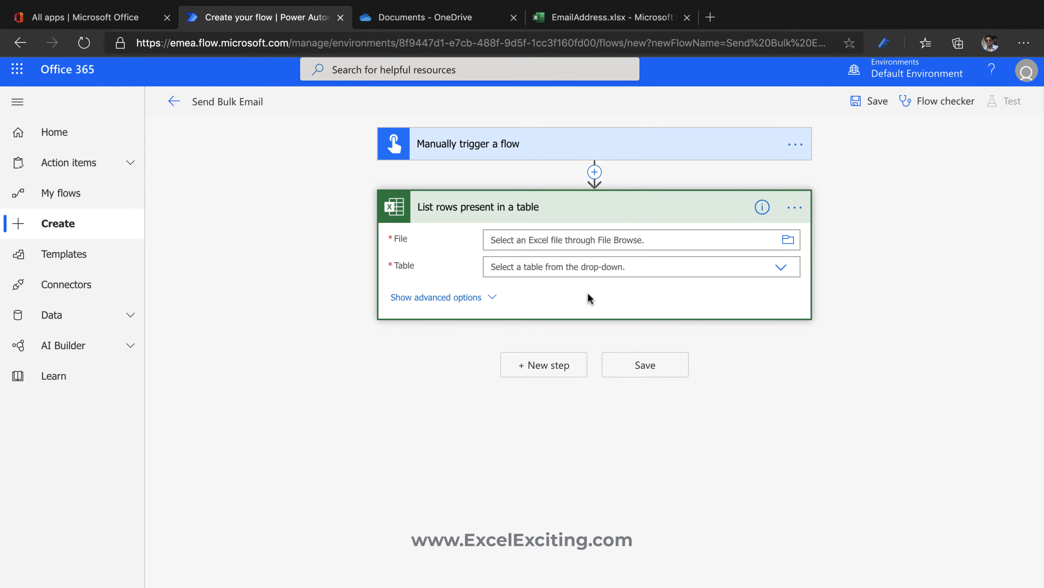
- Point the list rows action at /Documents/EmailAddress.xlsx with Table1 as the table, and save the flow
click(787, 241)
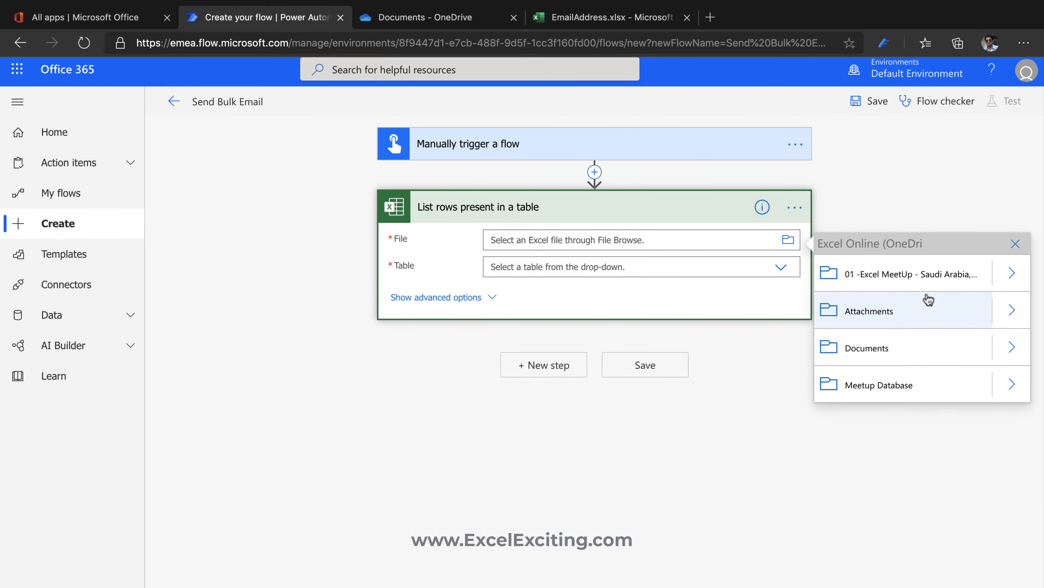
click(1011, 348)
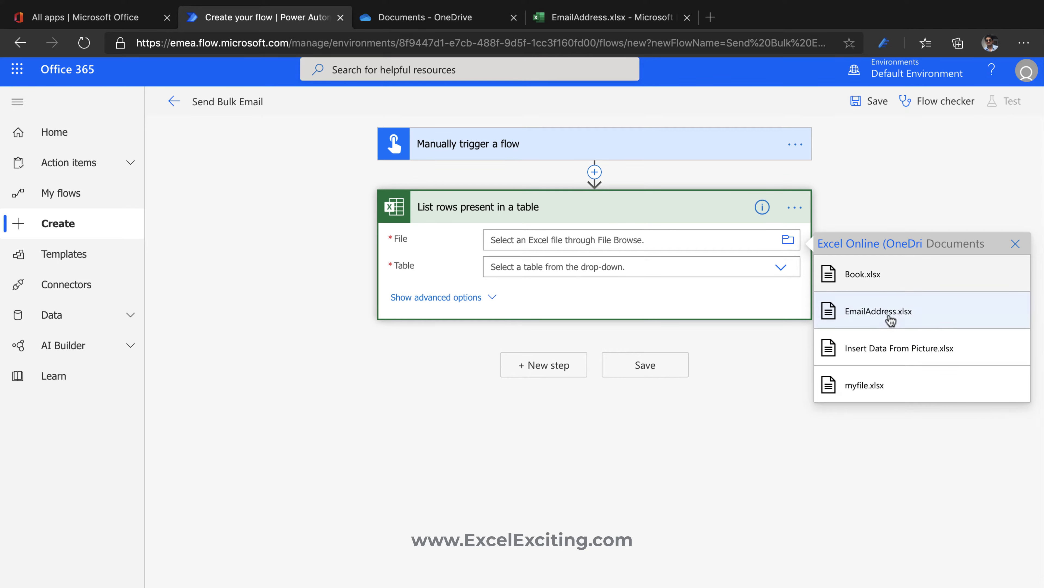
click(889, 307)
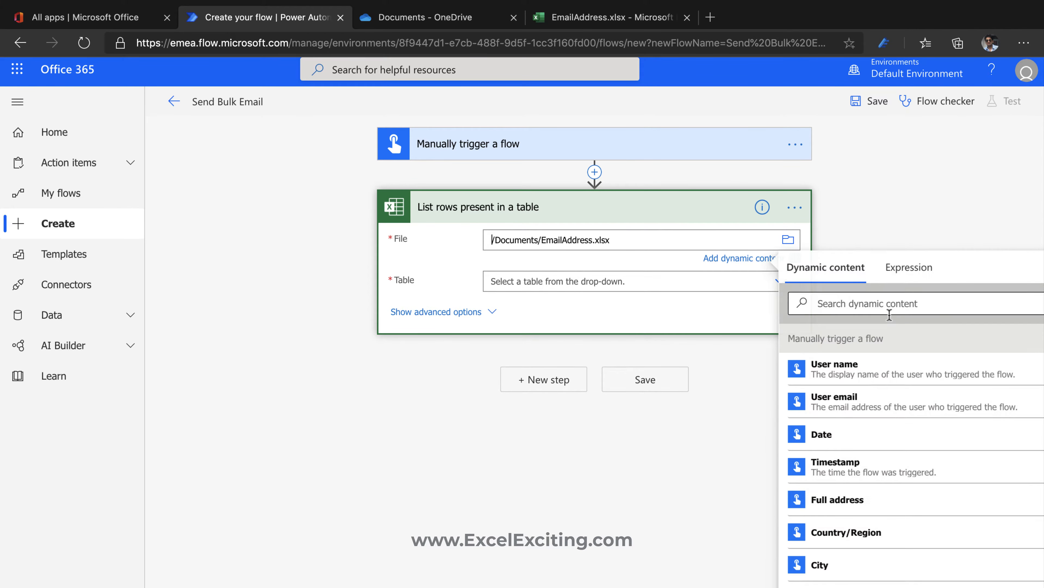
click(638, 280)
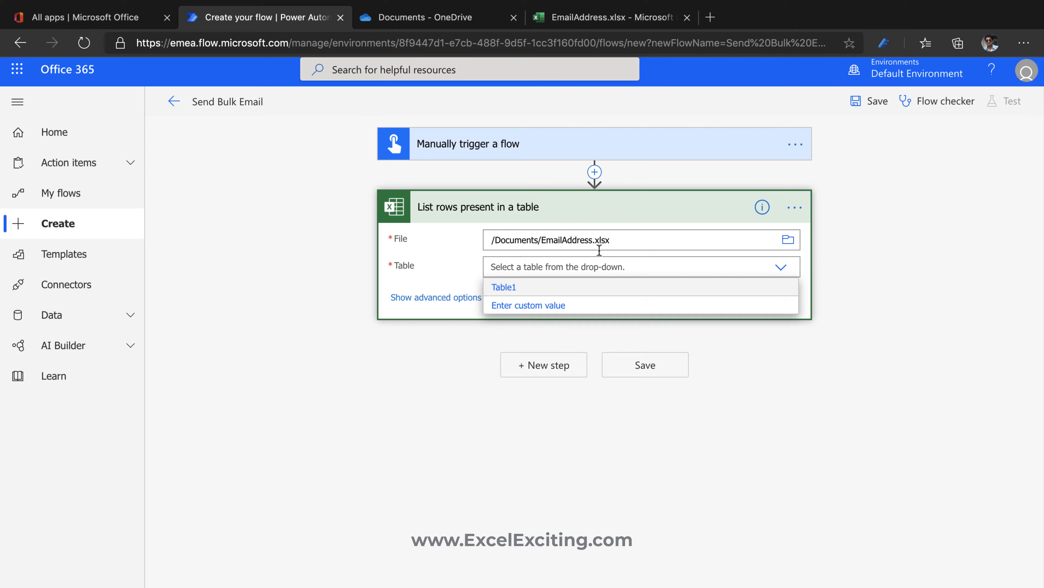
click(562, 293)
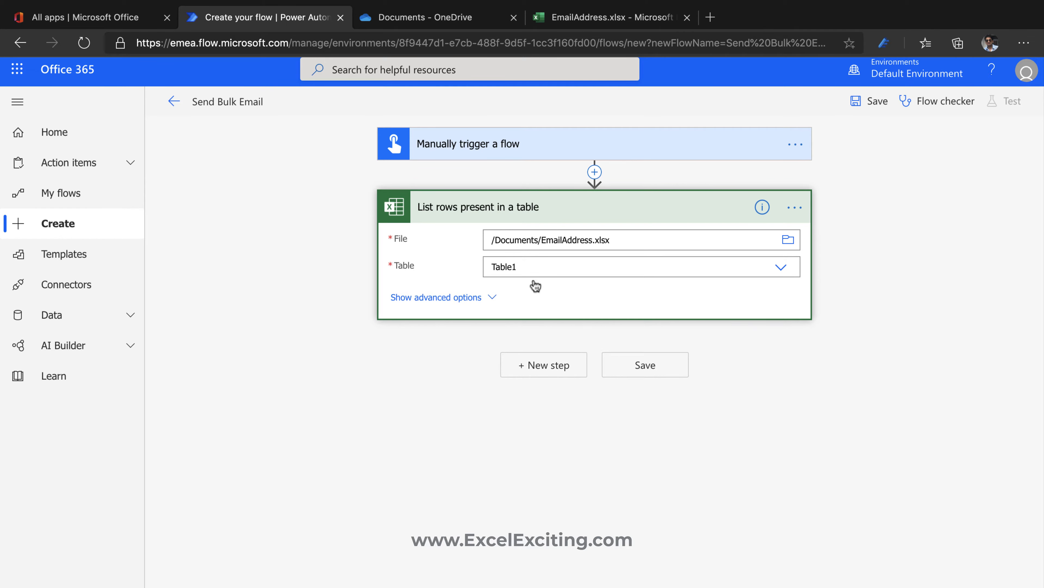
click(630, 365)
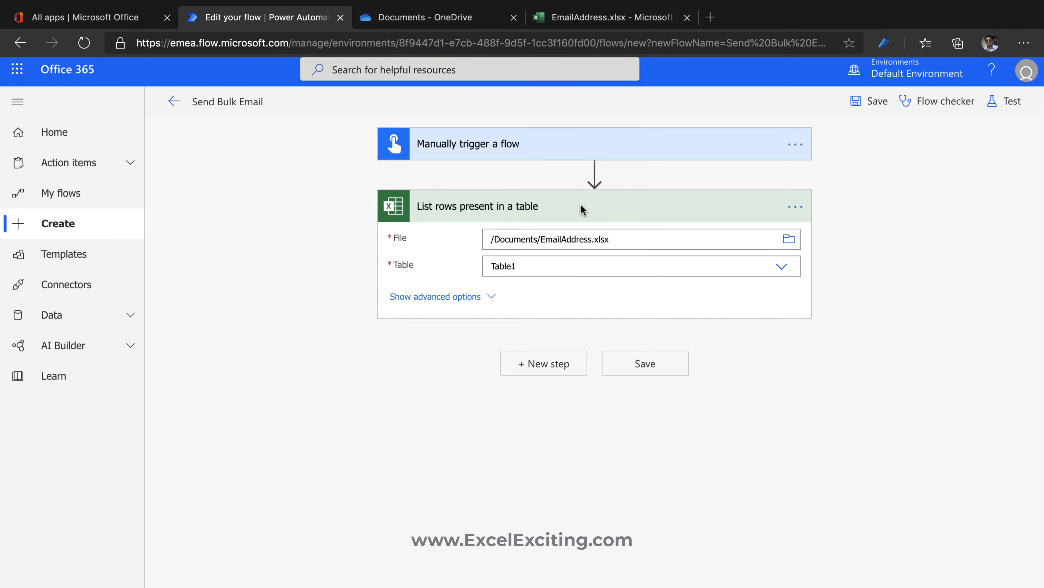
- Add the Outlook.com action "Send an email (V2)" after the list rows action
click(536, 364)
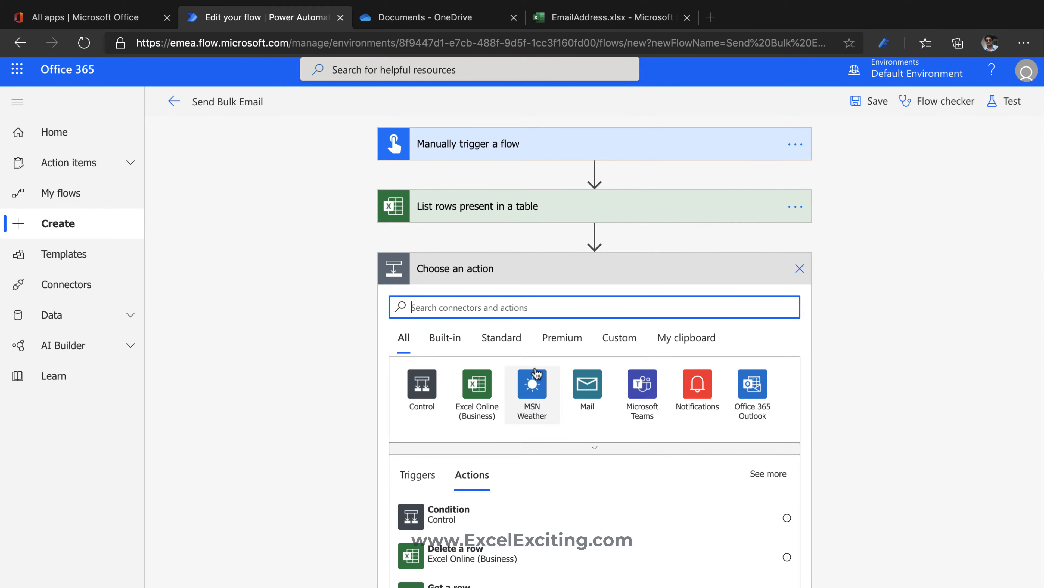
text(creat)
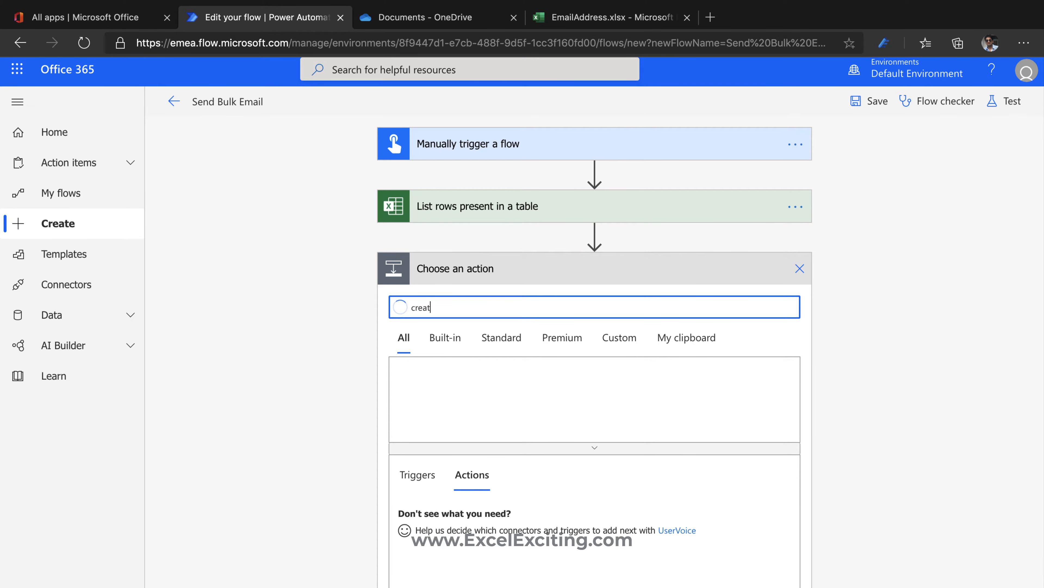
key(BackSpace)
key(BackSpace)
key(BackSpace)
key(BackSpace)
key(BackSpace)
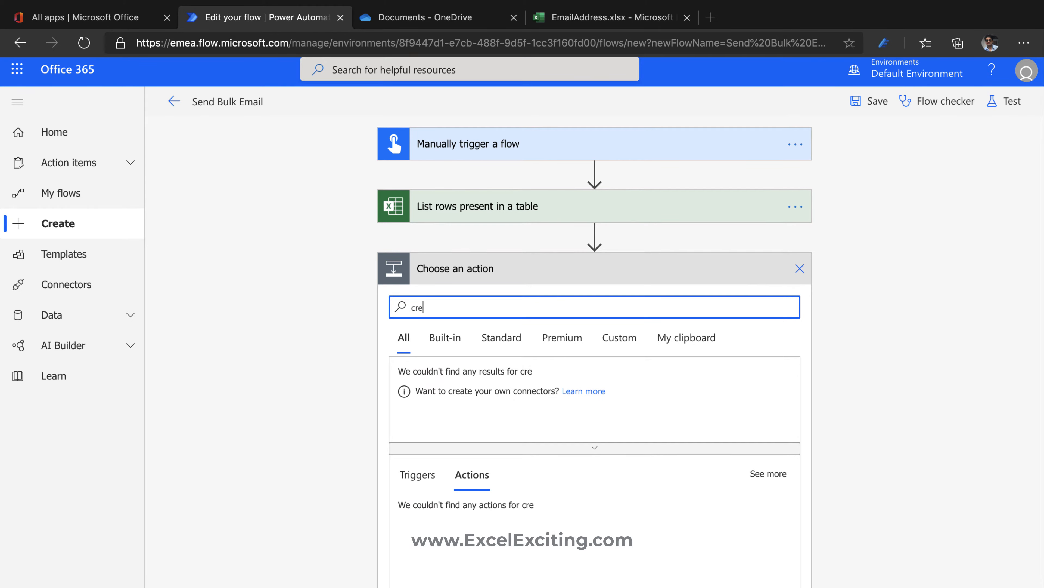
text(outlook)
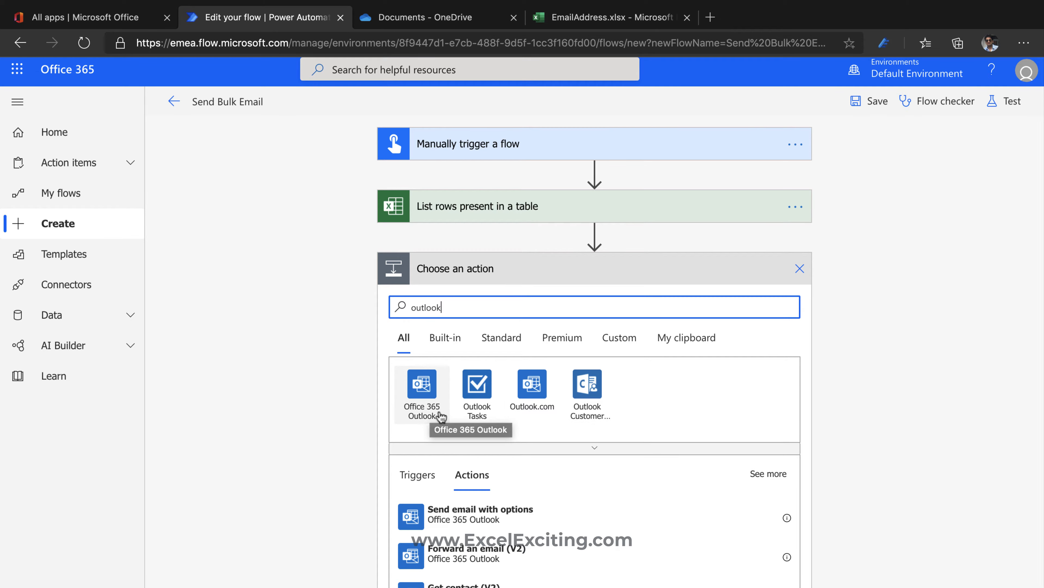
click(532, 388)
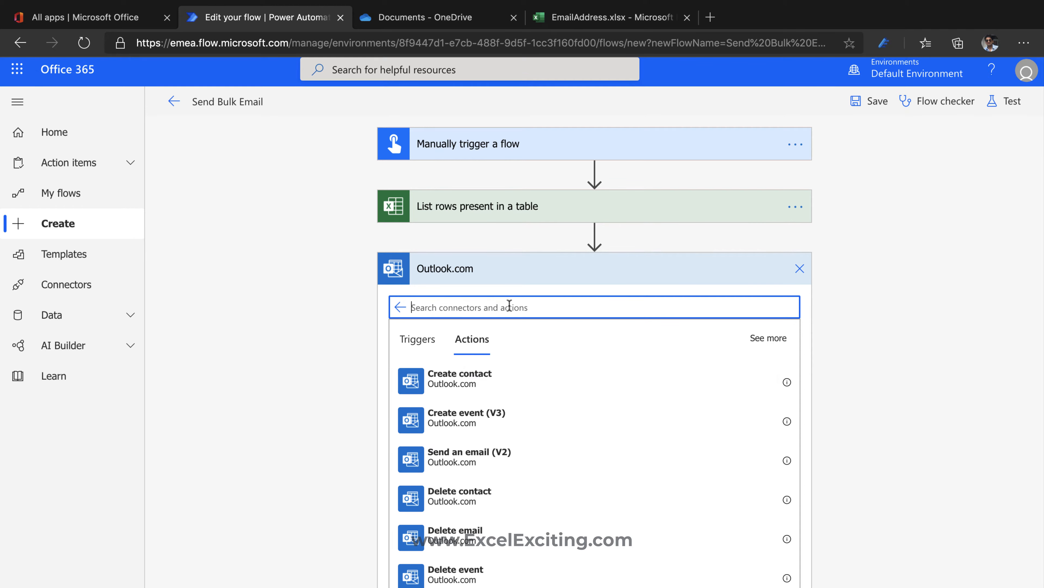
text(email)
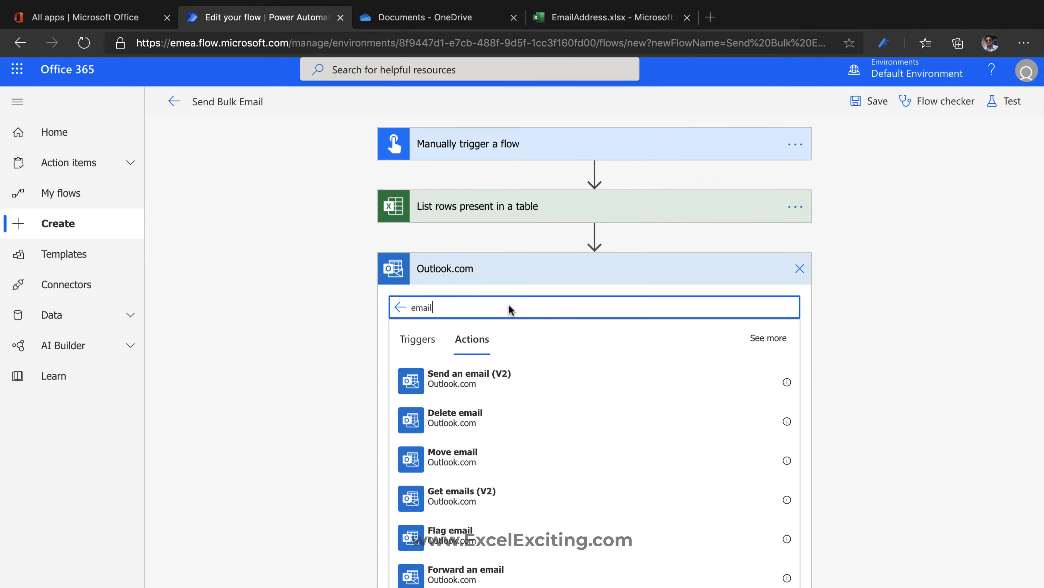
click(489, 387)
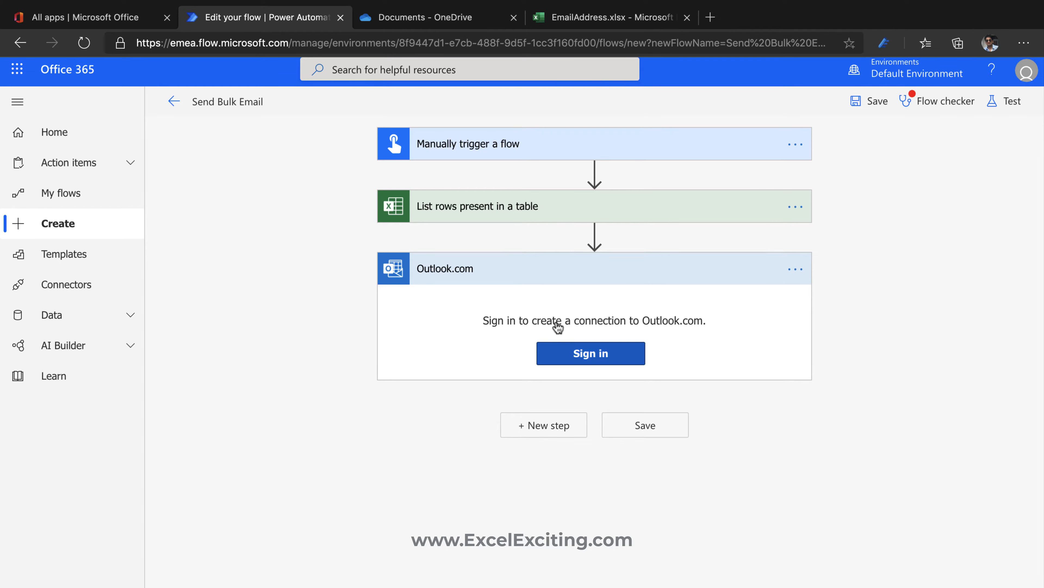
- Sign in to Outlook.com with the account password to create the connection for the email action
click(582, 350)
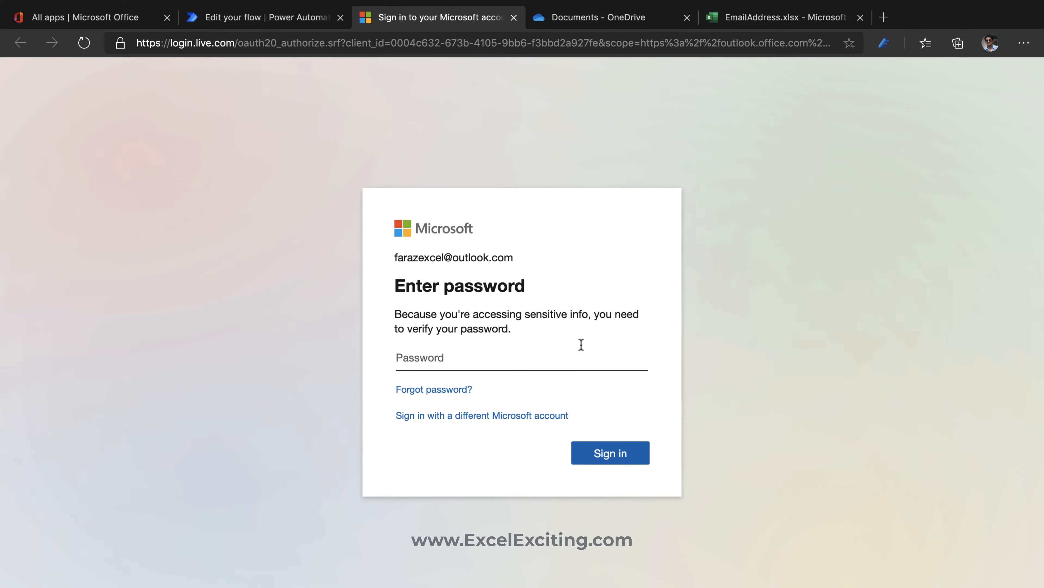
text(••••••••••)
key(Return)
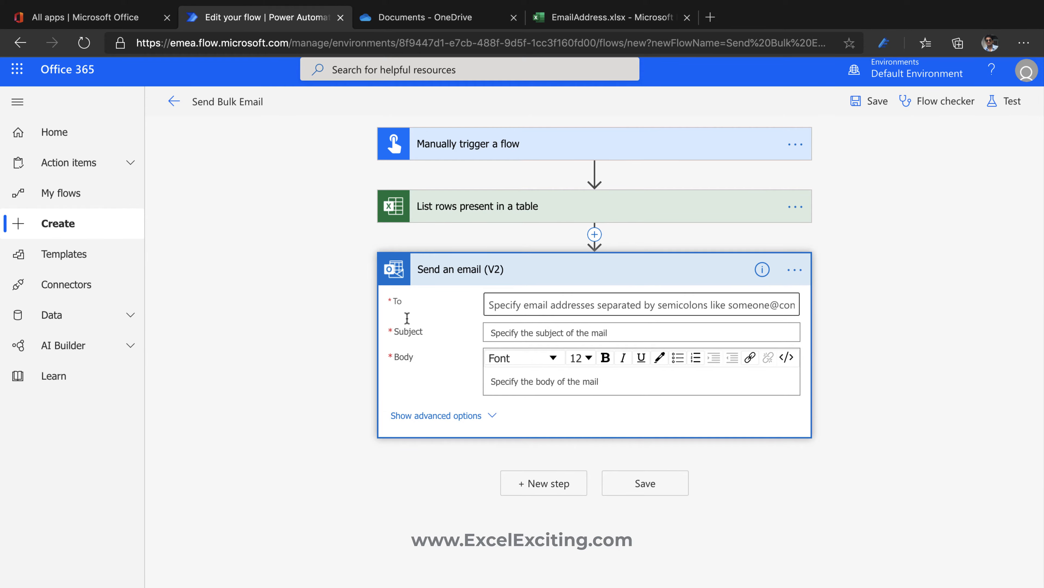
- Set the email's To field to the Email Address dynamic content, and check the contact table in EmailAddress.xlsx before returning to the flow
click(540, 307)
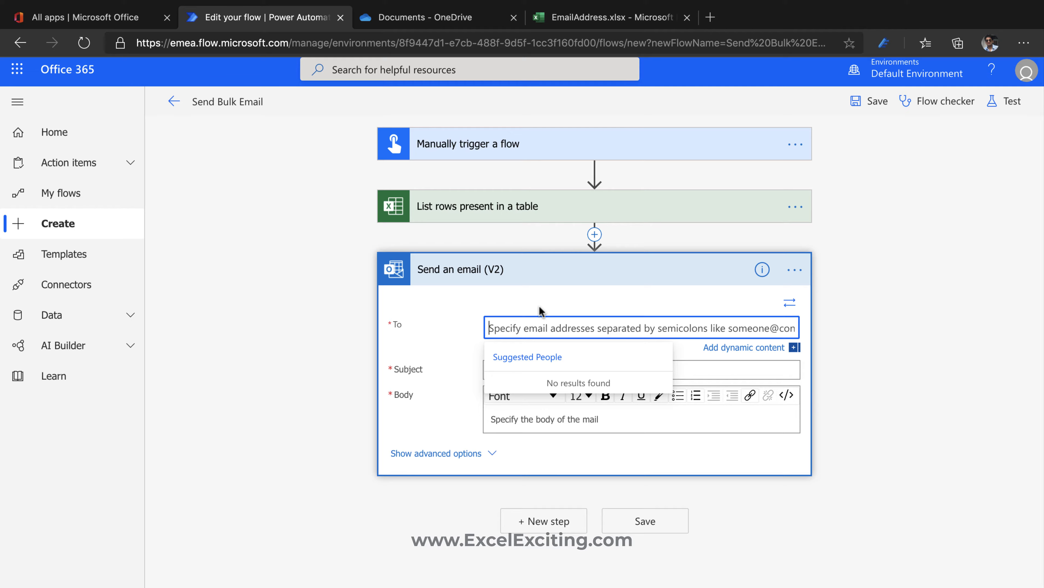
click(615, 24)
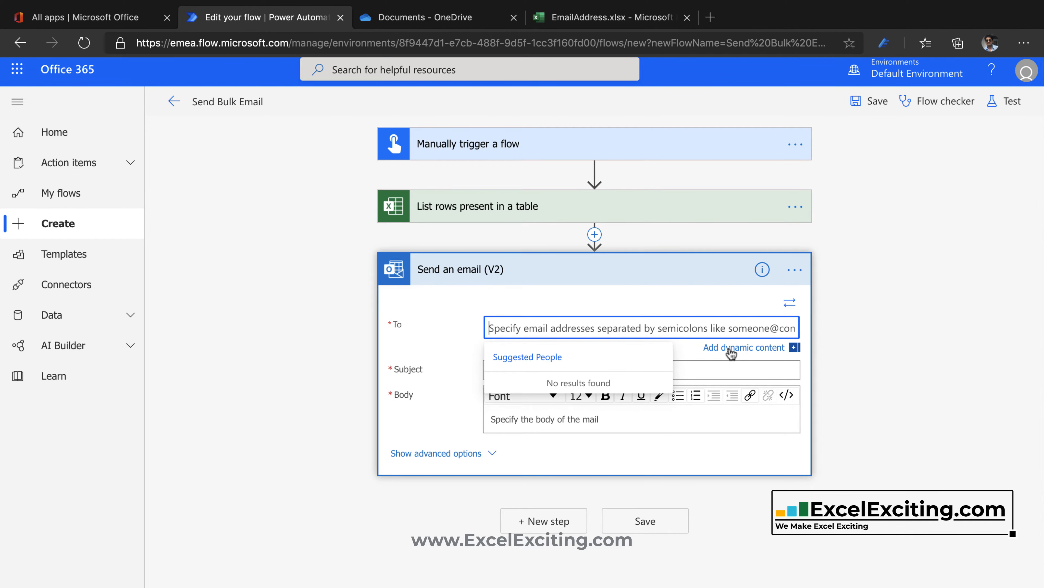
click(731, 347)
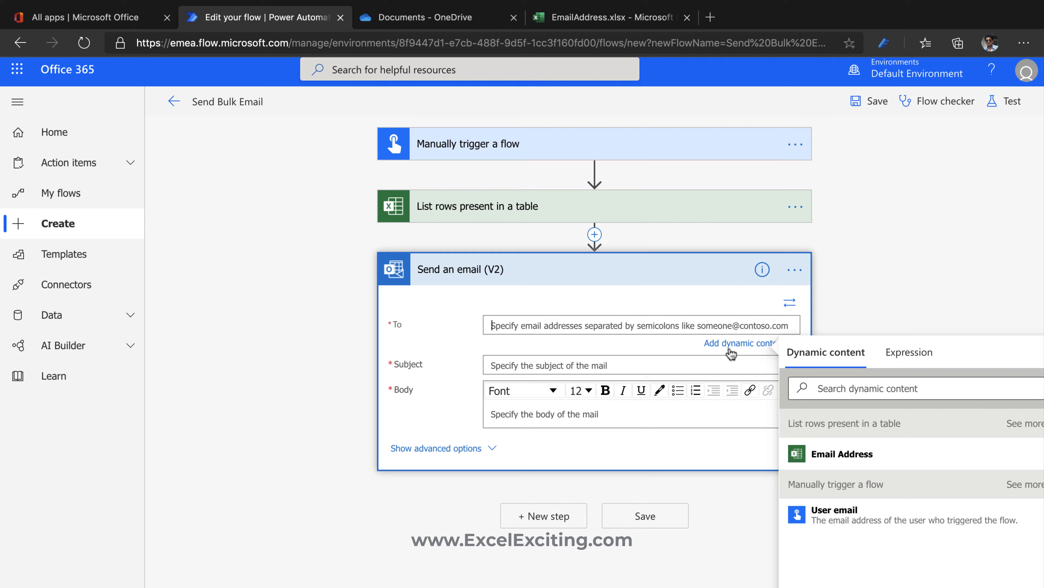
click(842, 468)
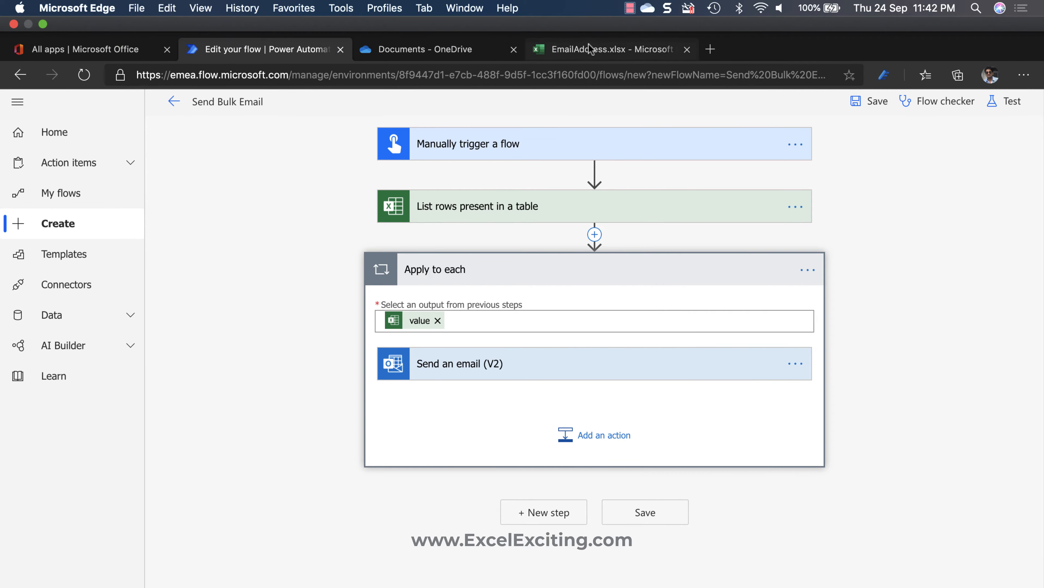
click(590, 49)
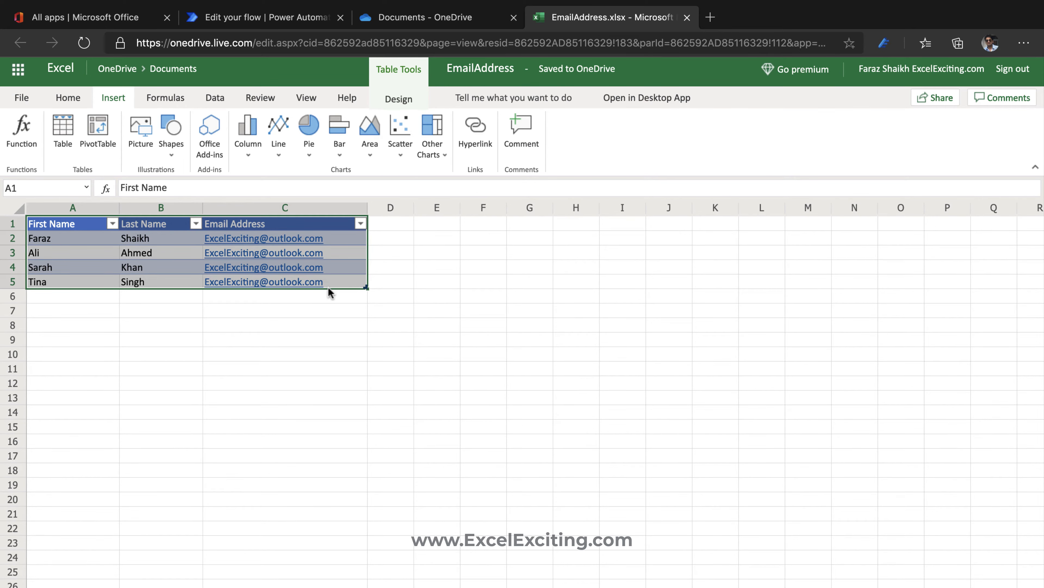
click(317, 19)
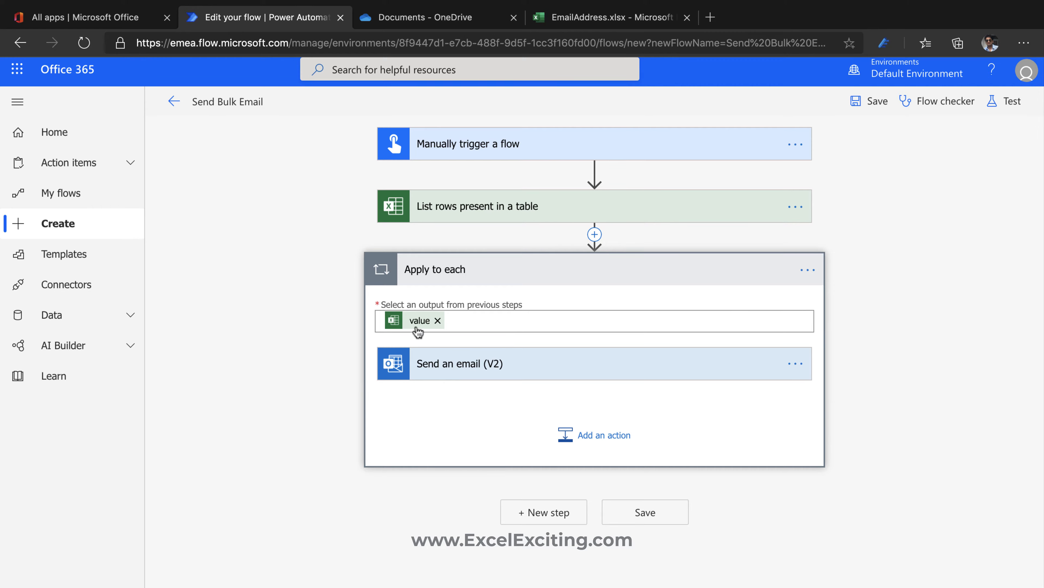
- Expand the Send an email (V2) action inside the loop and set its subject to "hey", the First Name dynamic content and "!!"
click(436, 362)
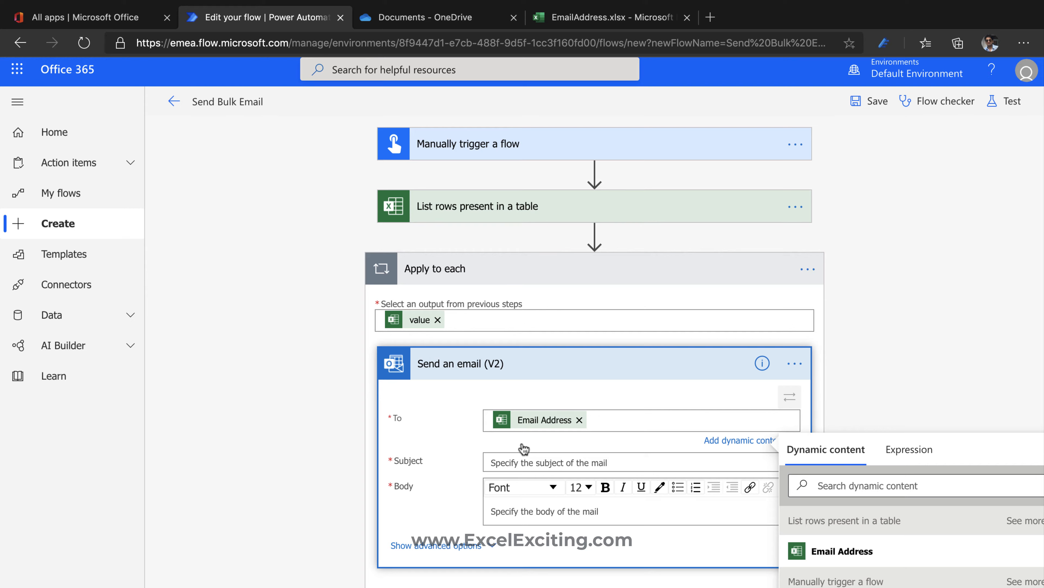
click(536, 466)
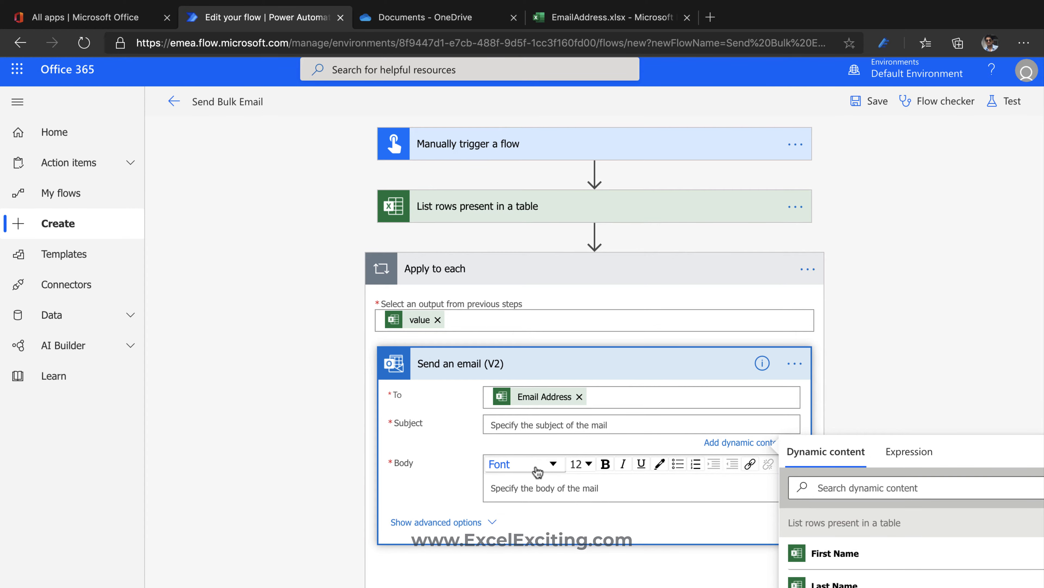
text(hey)
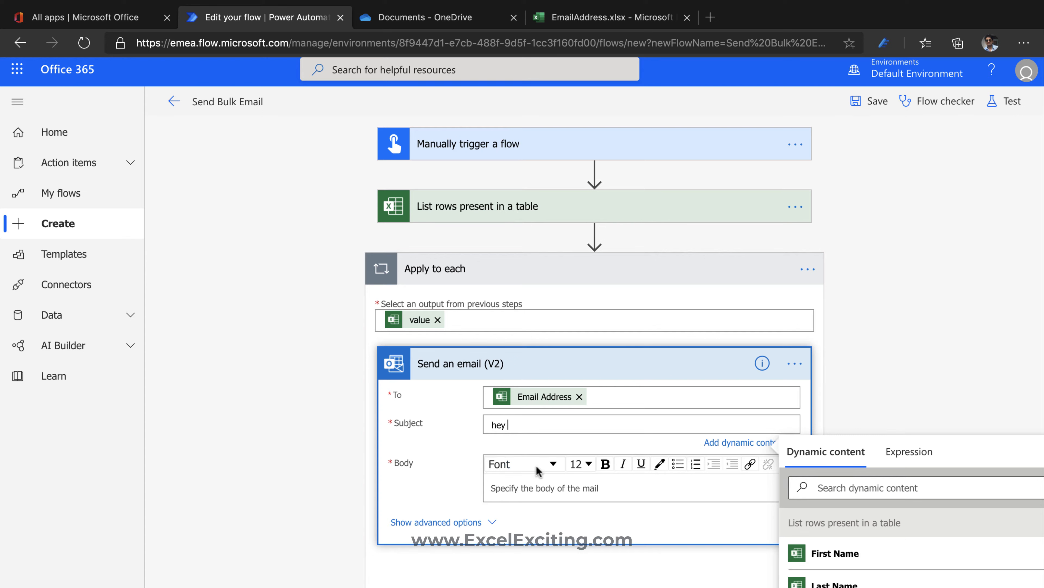
click(849, 551)
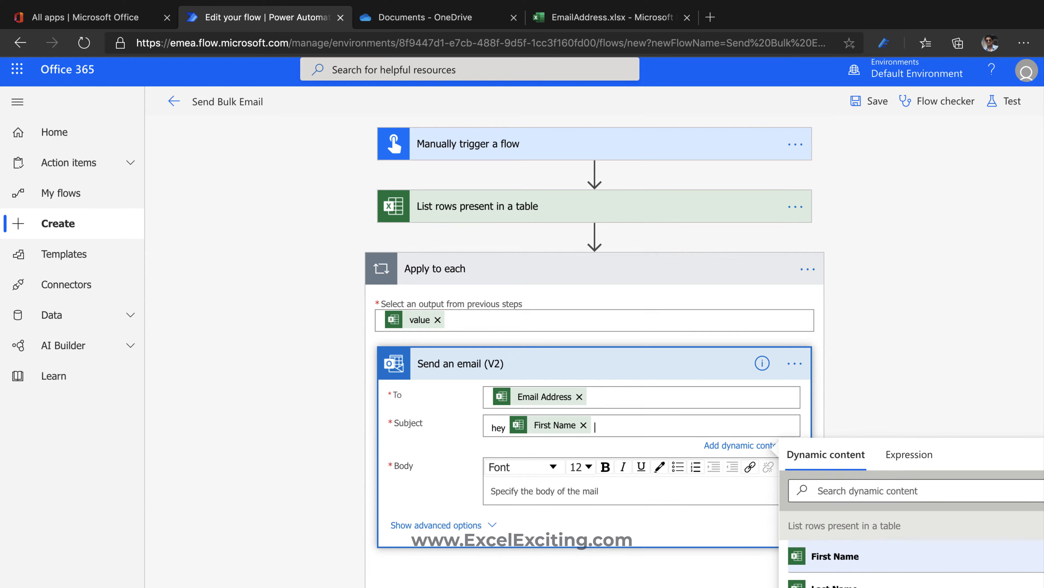
text(!!)
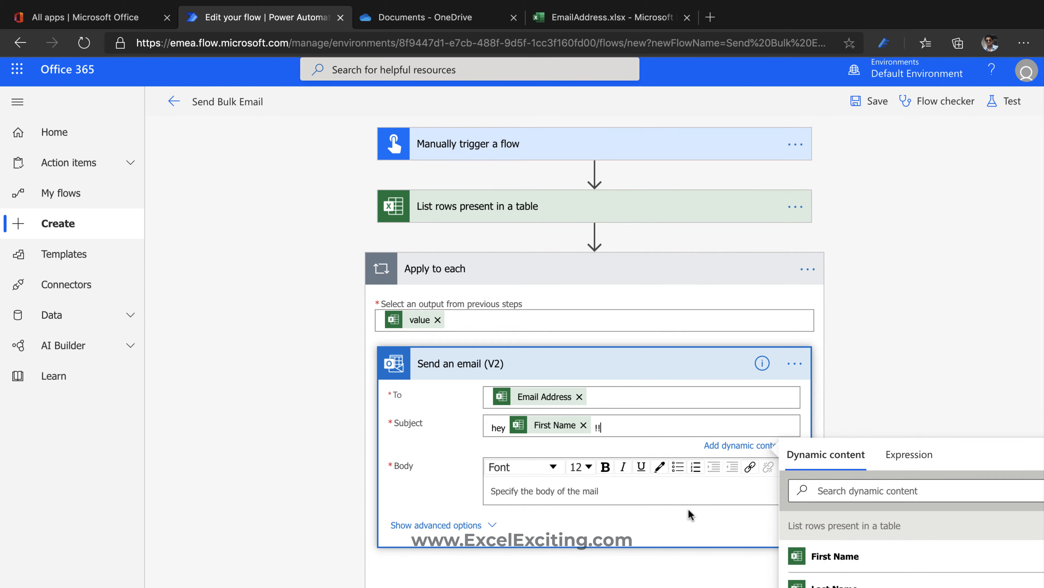
- Write "Hello!!" and "this is my bulk email test" on two lines of the email body, ending with the First Name dynamic content
click(613, 492)
text(Hell)
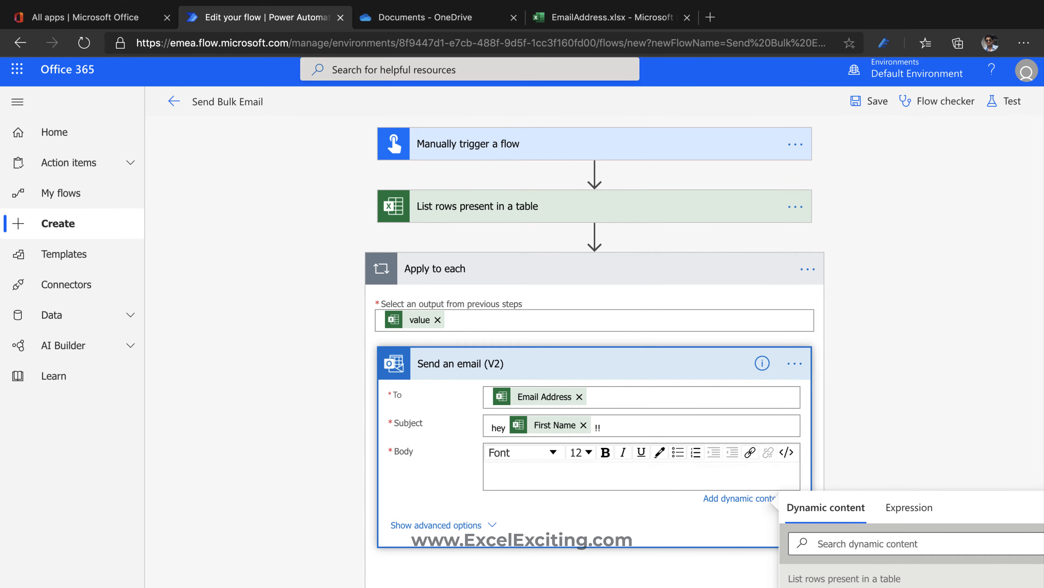
text(o!!)
key(Return)
text(this is my )
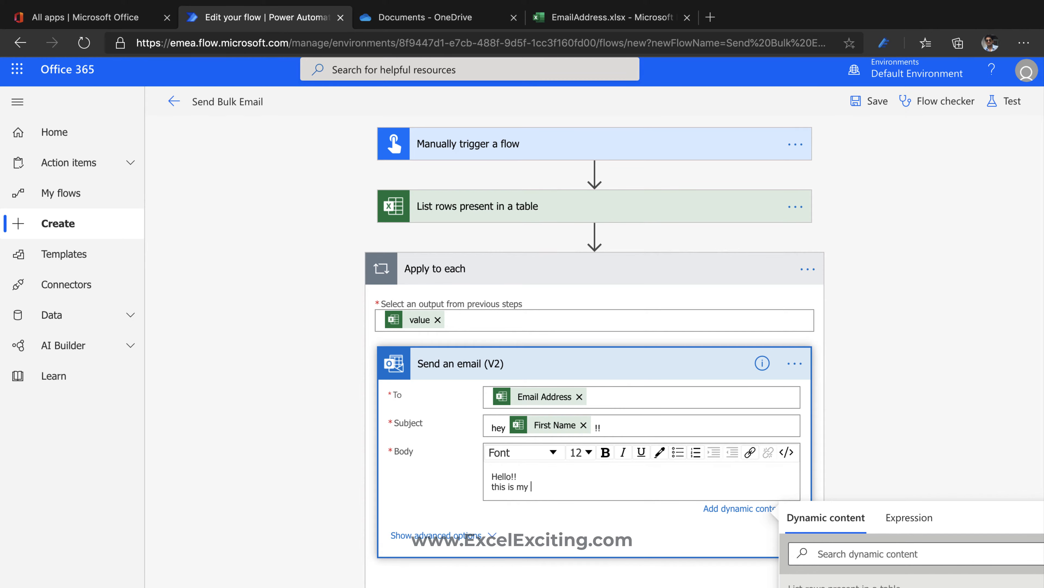
text(bulk email test)
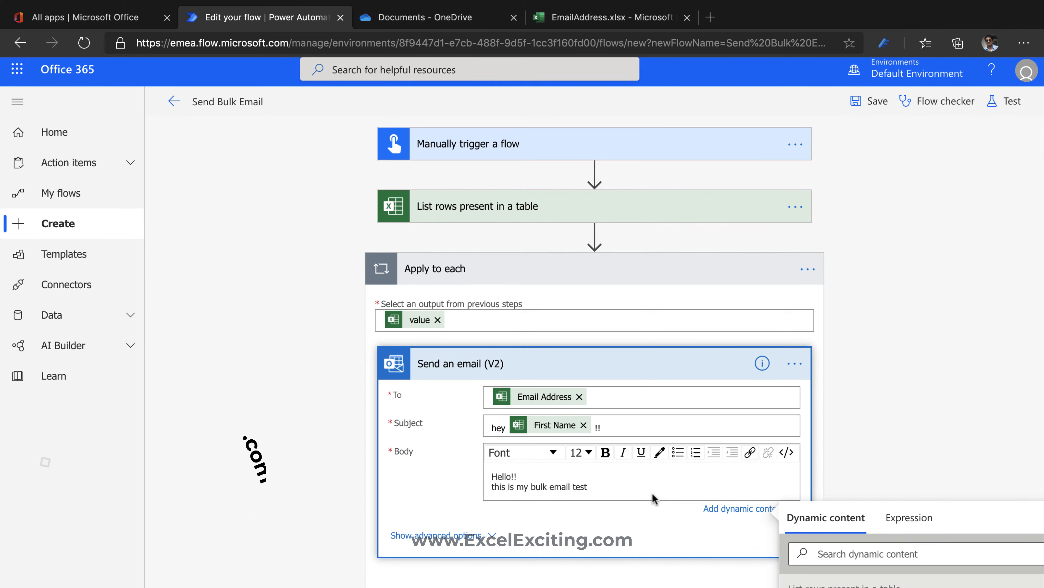
scroll(652, 493, down, 3)
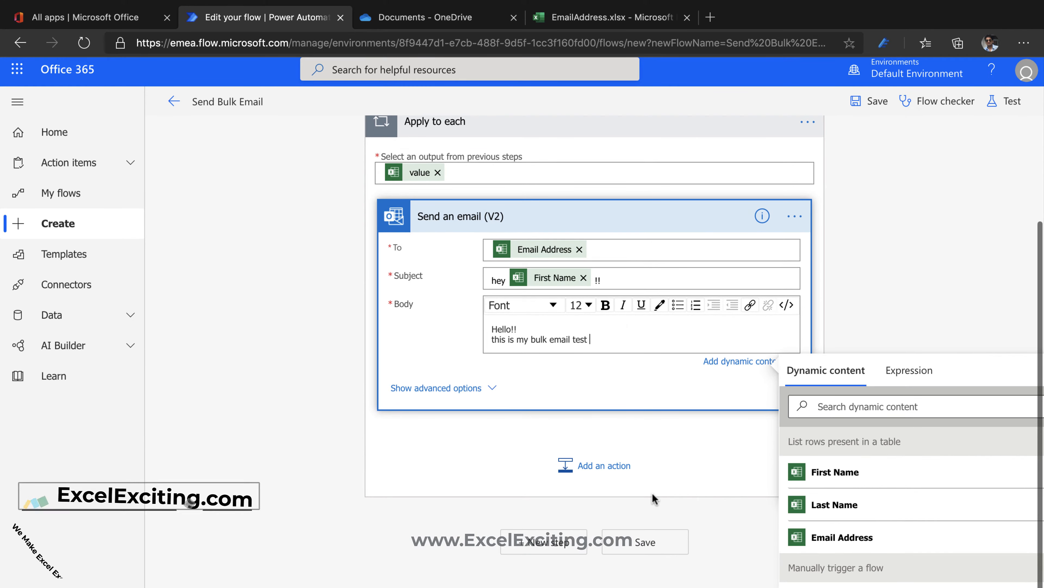
click(843, 479)
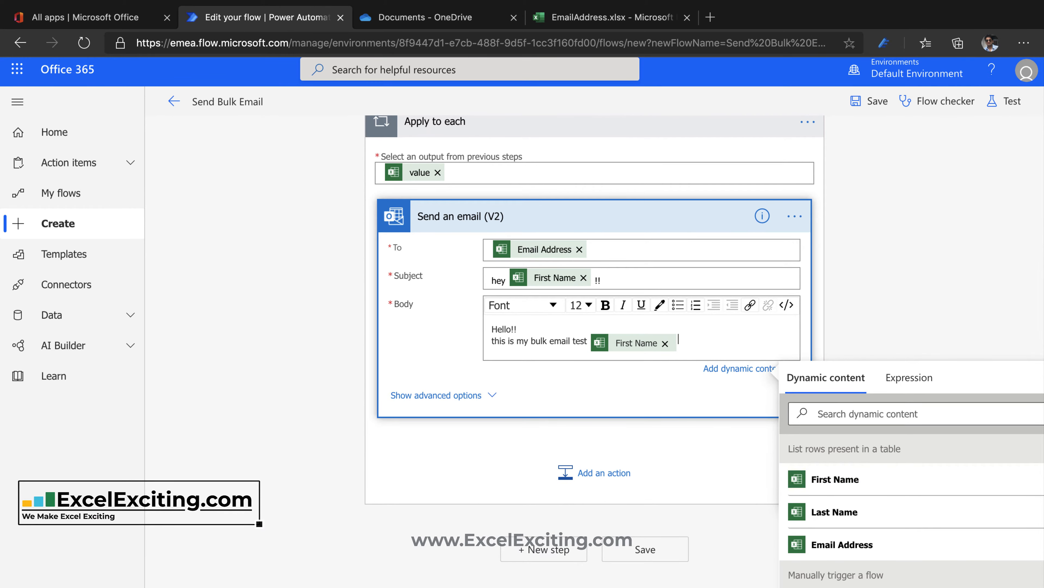
- Leave a blank line in the body and add the sign-off "Regards," followed by the sender's full name with a capitalised first name
key(Return)
key(Return)
text(Regards,)
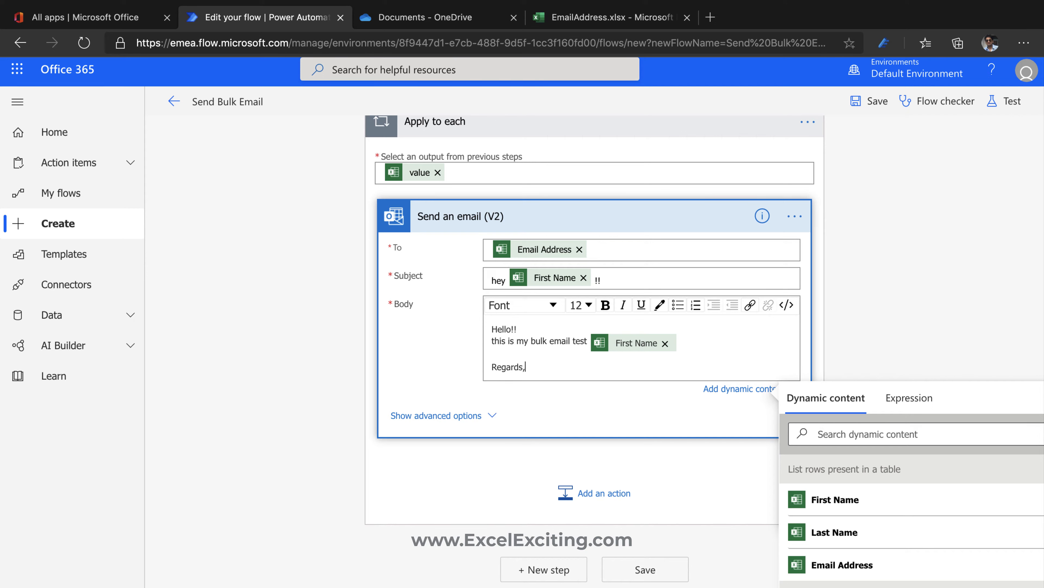
text( faraz Shaikh)
click(530, 367)
key(BackSpace)
text(F)
- Review the font and size choices for the email body, and insert a blank line below the "Hello!!" greeting
click(554, 307)
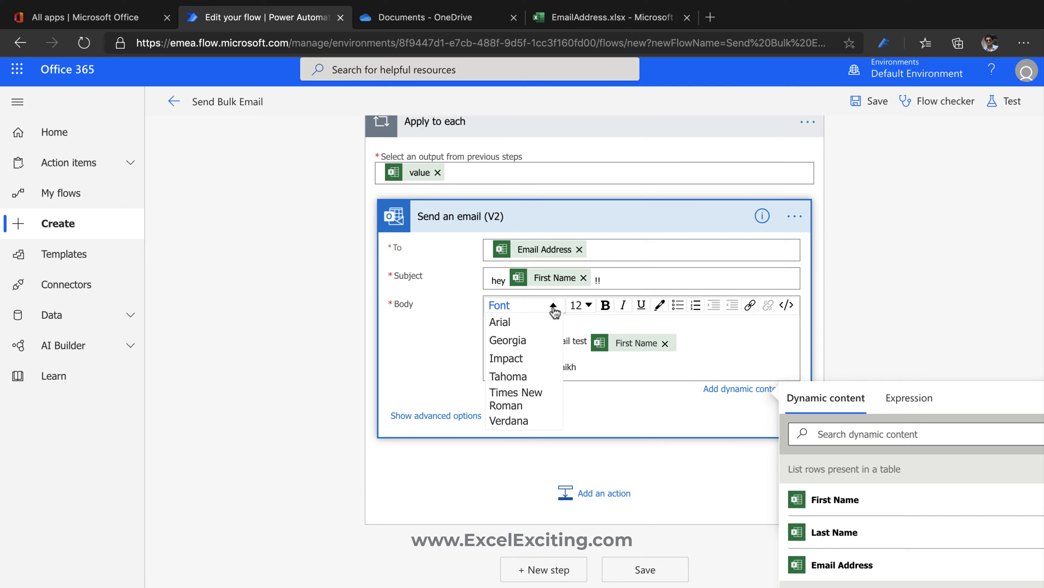
click(592, 355)
click(587, 309)
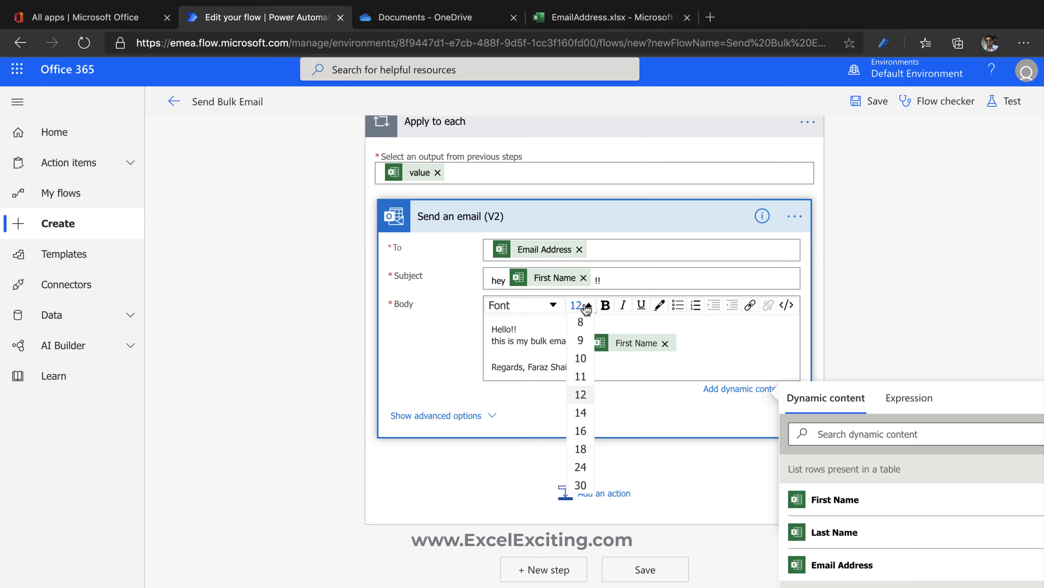
click(587, 309)
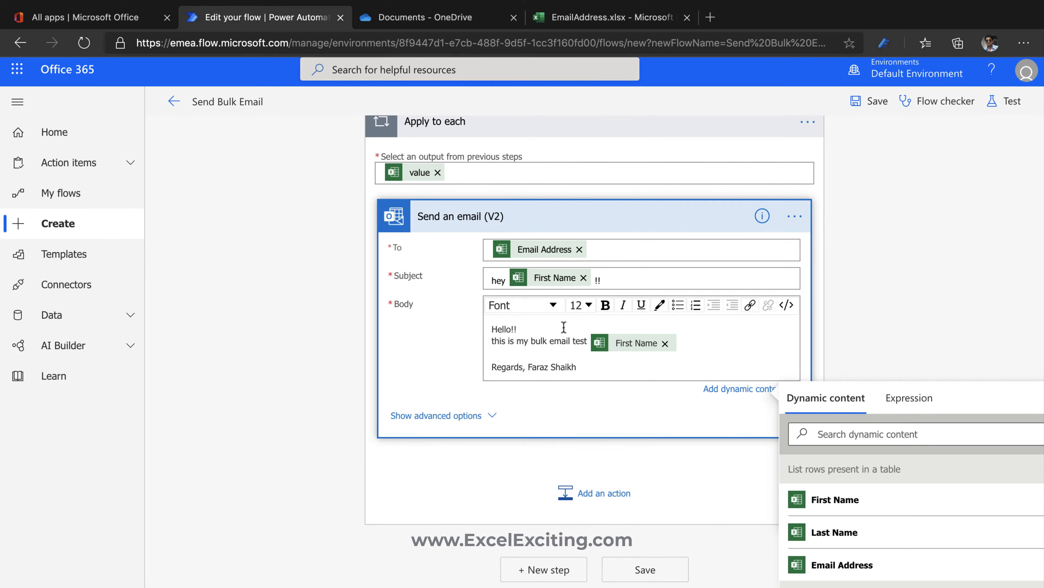
key(Return)
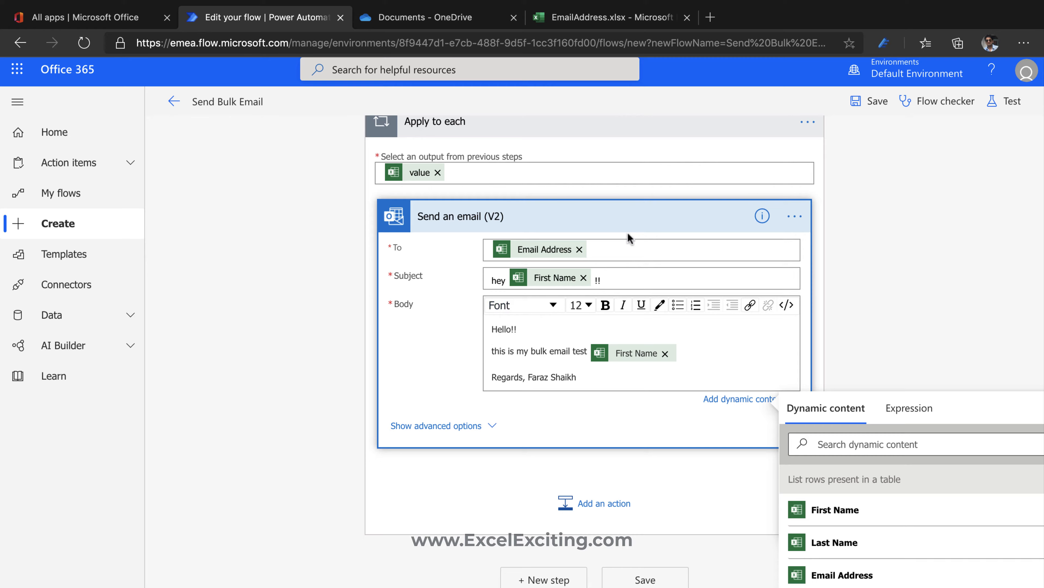
- Show the email action's advanced options and set its Importance to Normal
click(439, 425)
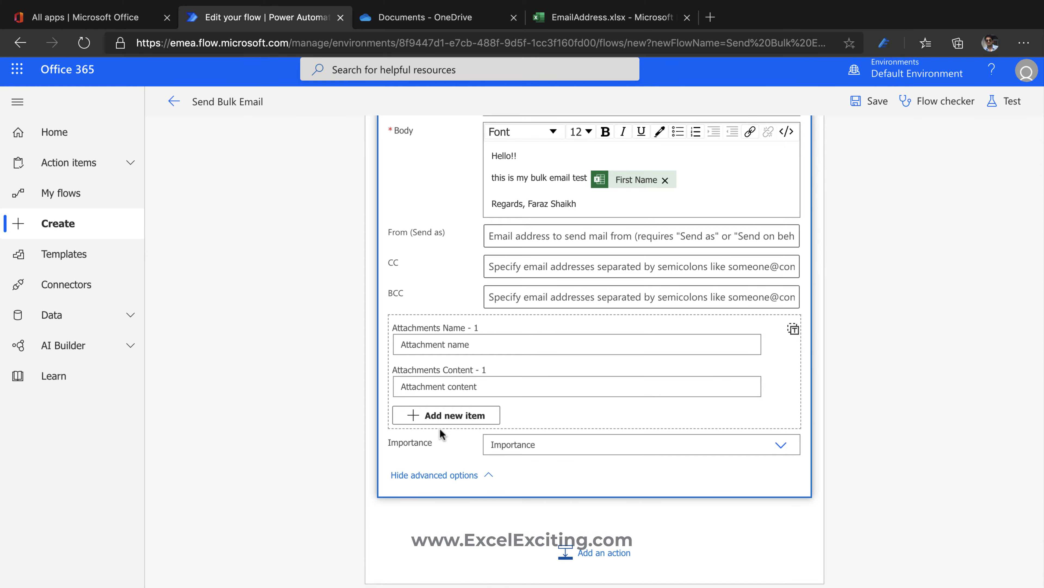
scroll(546, 402, up, 4)
scroll(545, 402, down, 4)
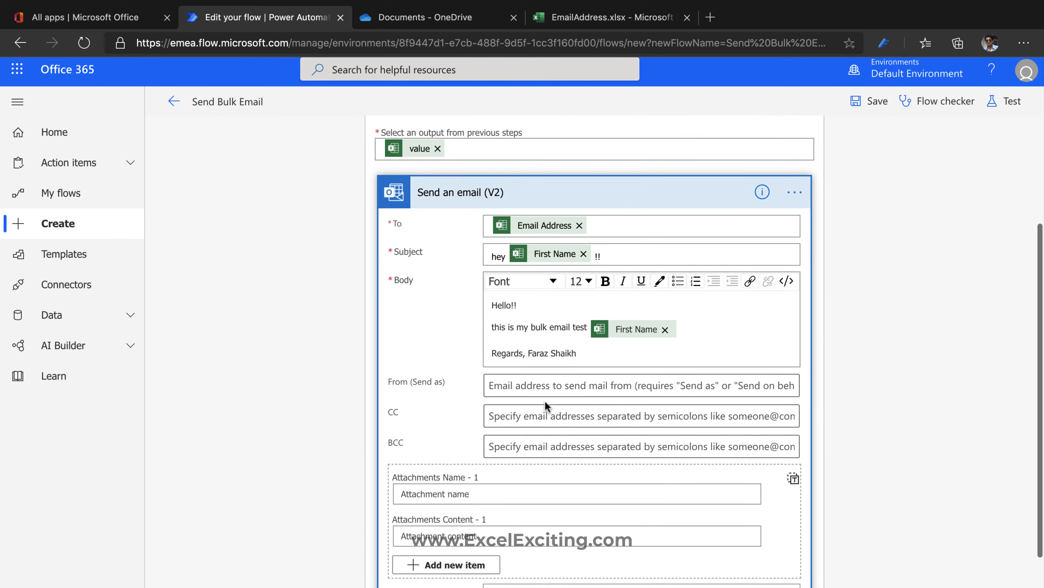
click(564, 449)
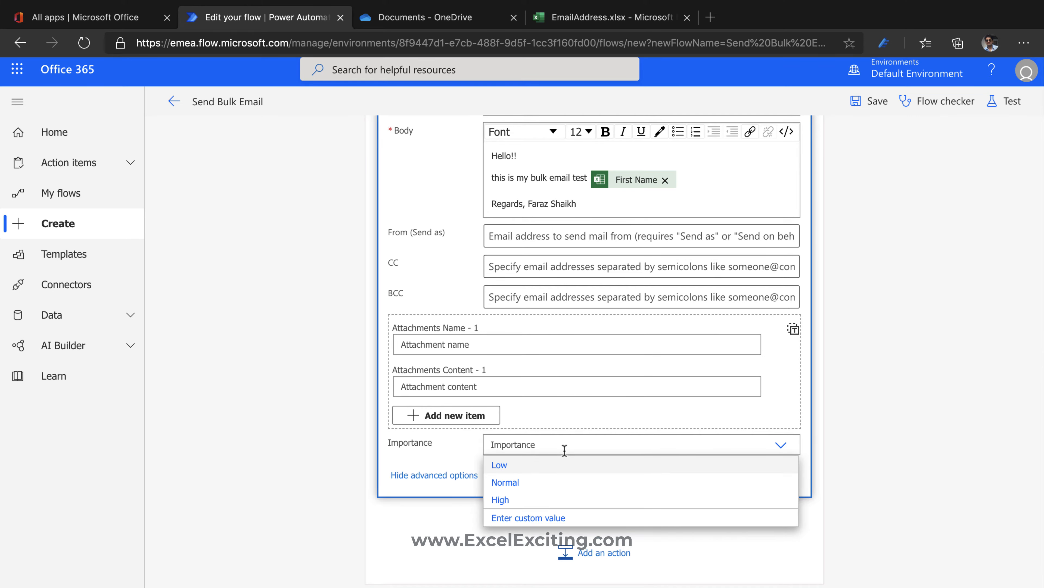
click(561, 486)
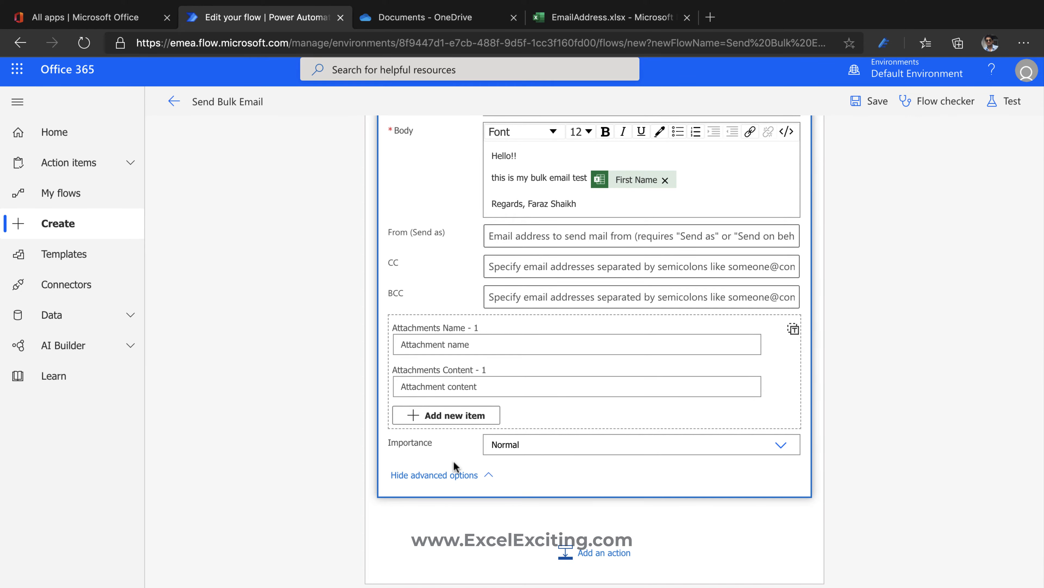
scroll(454, 462, up, 5)
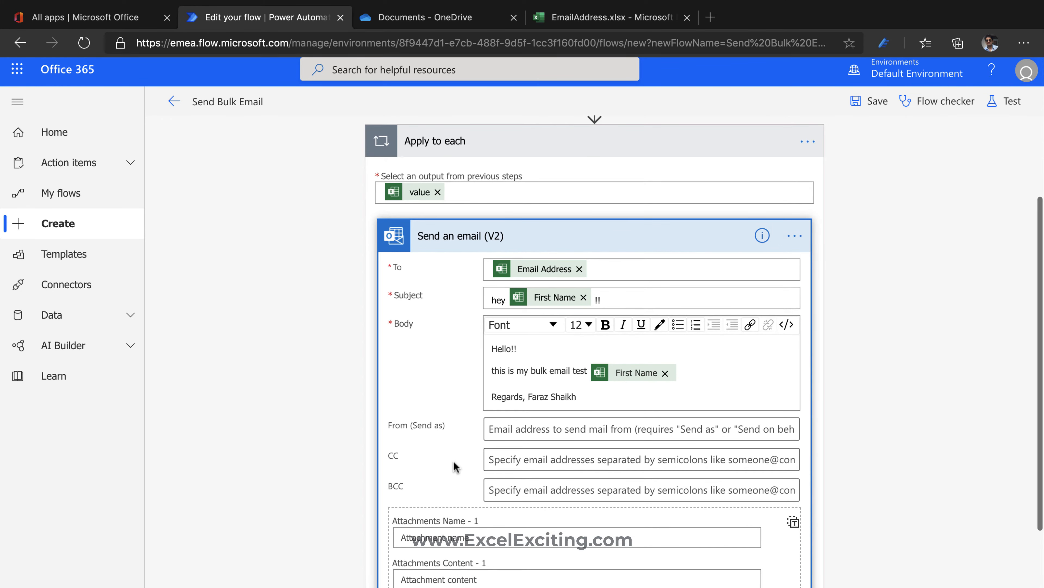
- Review the flow's configuration in the email action's fields, the Excel file and table selection, and the Apply to each loop
scroll(454, 460, down, 5)
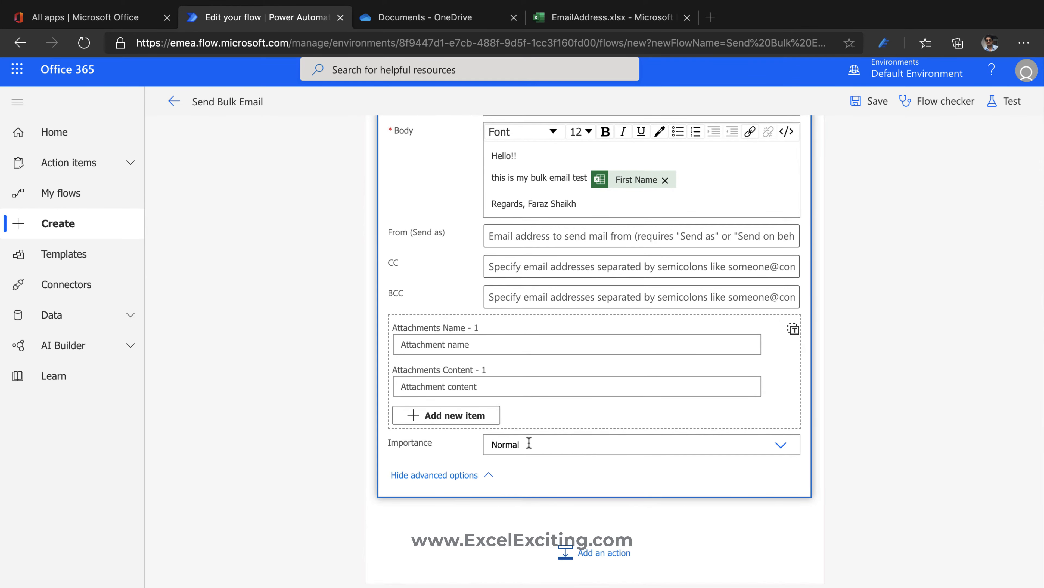
scroll(528, 440, up, 3)
scroll(529, 442, up, 4)
click(589, 338)
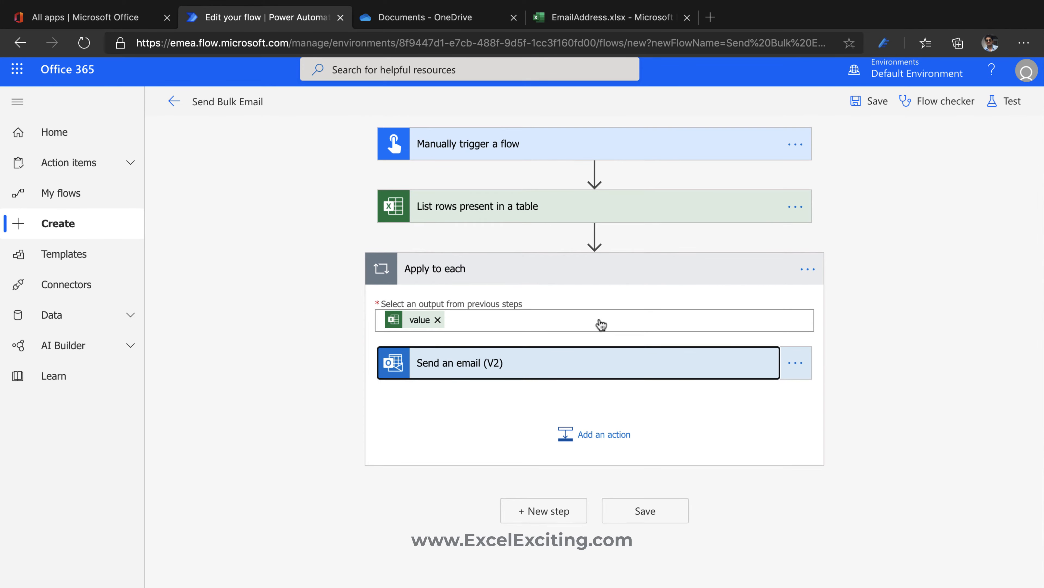
click(641, 275)
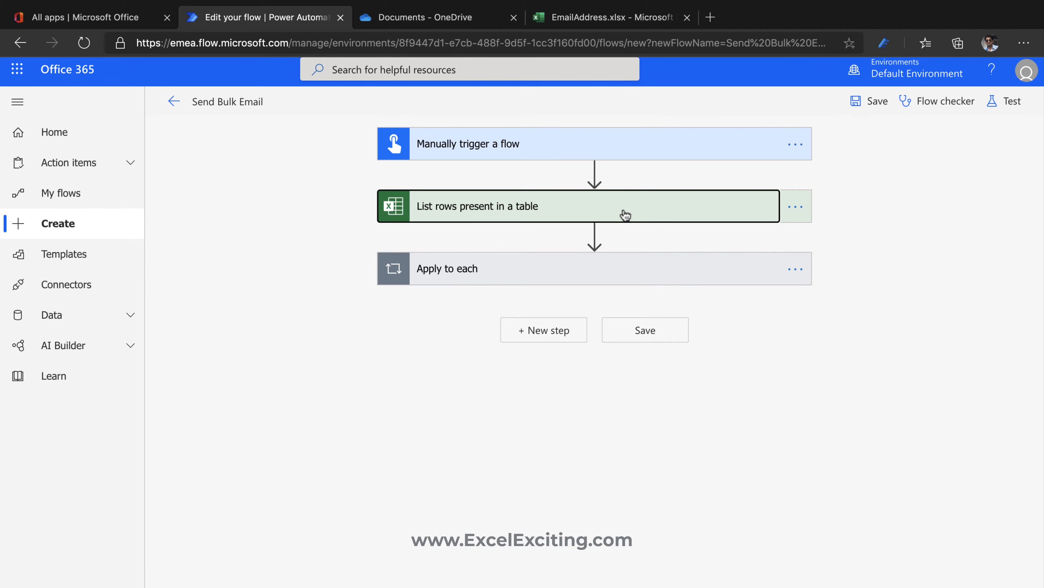
click(624, 214)
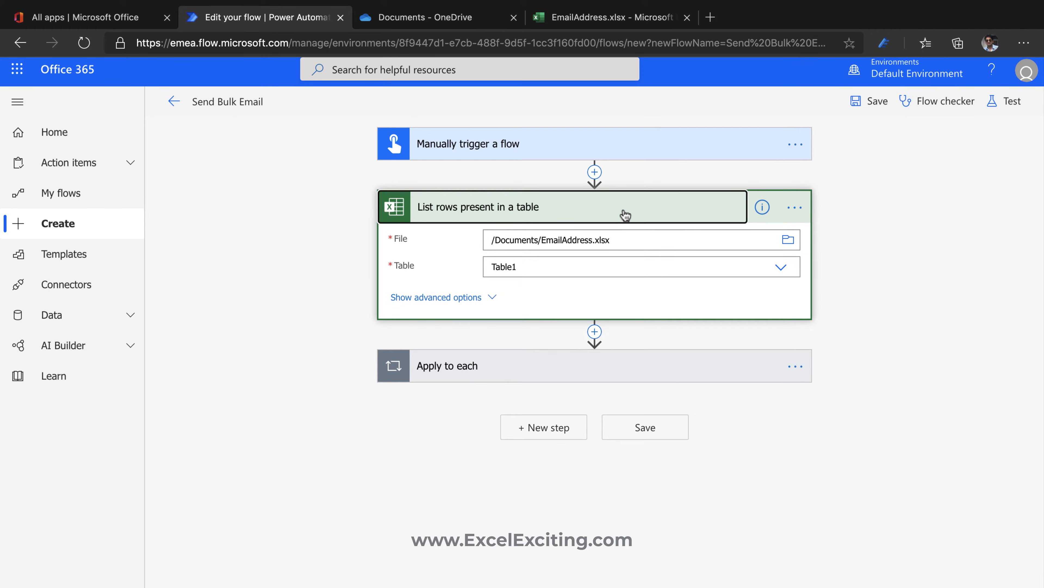
click(523, 370)
click(513, 472)
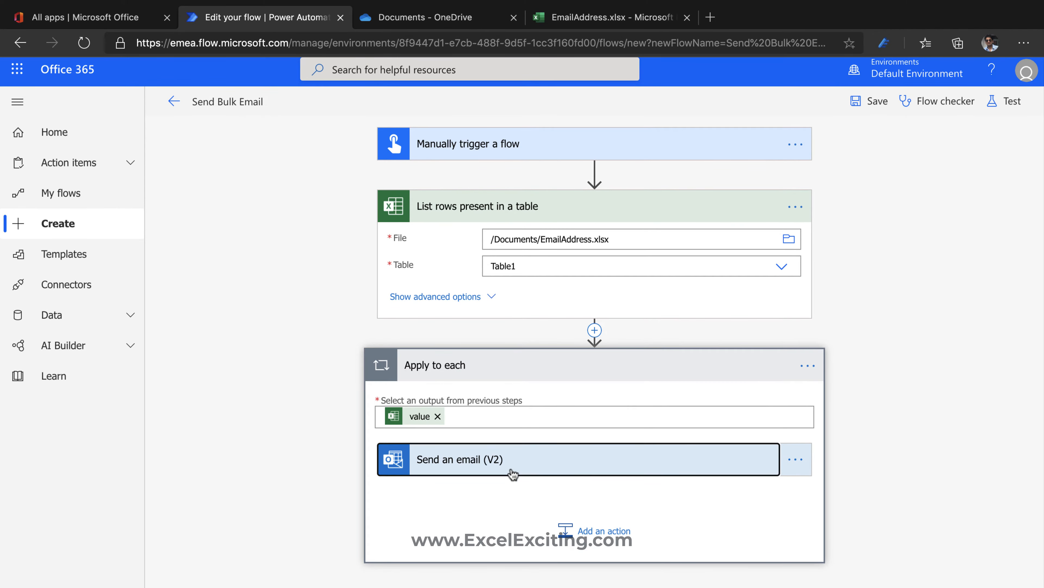
scroll(549, 494, down, 3)
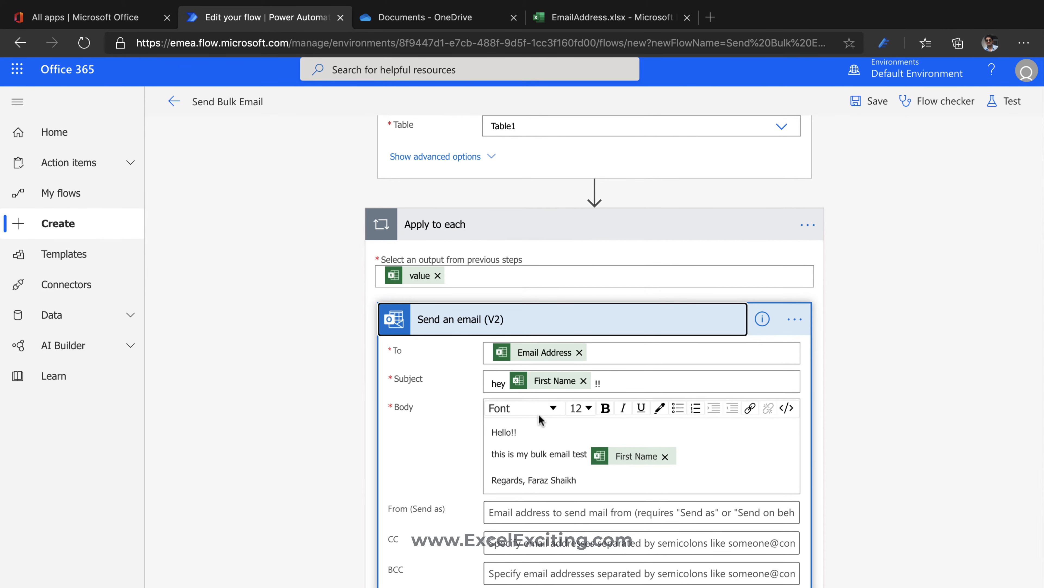
- Collapse the Apply to each loop, save the Send Bulk Email flow, and go back to its details page
click(660, 222)
click(869, 102)
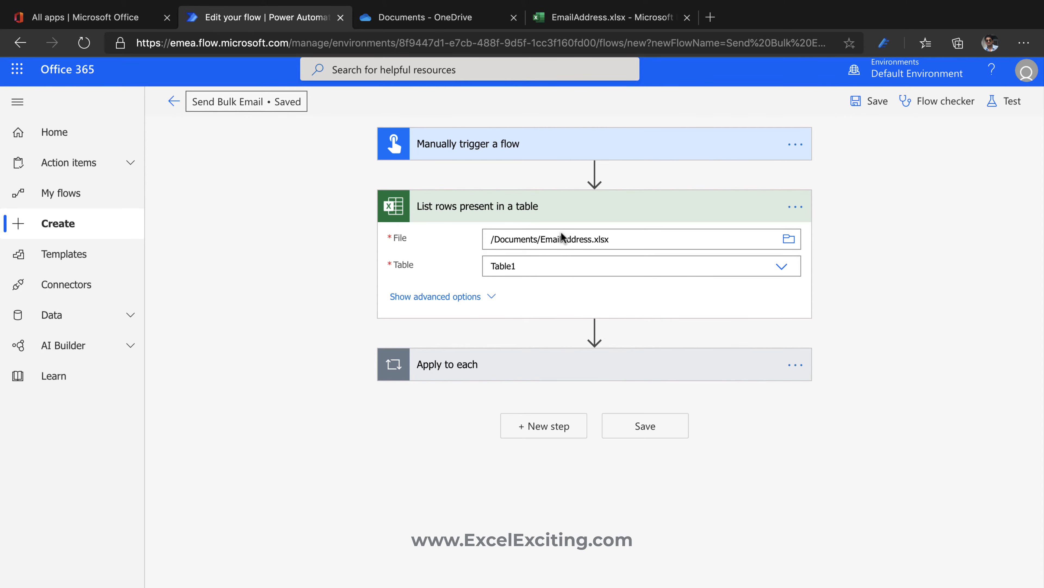
click(174, 101)
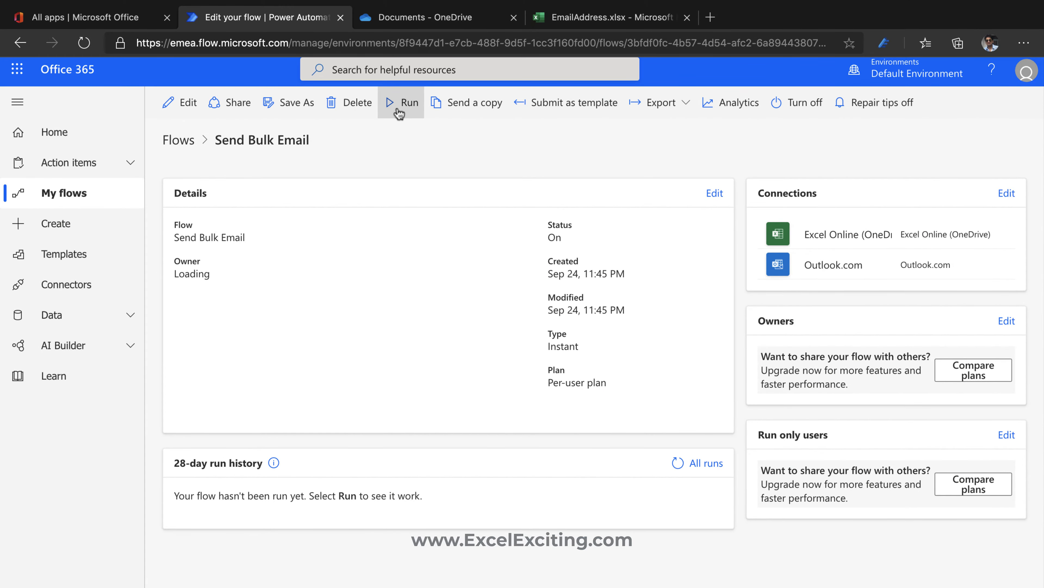
- Run the Send Bulk Email flow with its Excel Online (OneDrive) and Outlook.com connections, and close the run pane
click(399, 111)
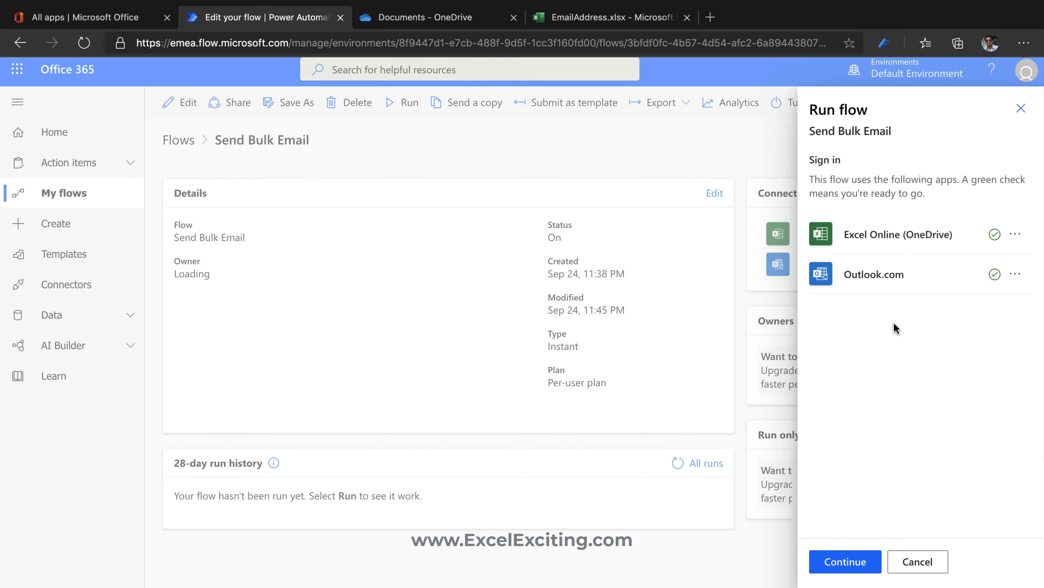
click(834, 560)
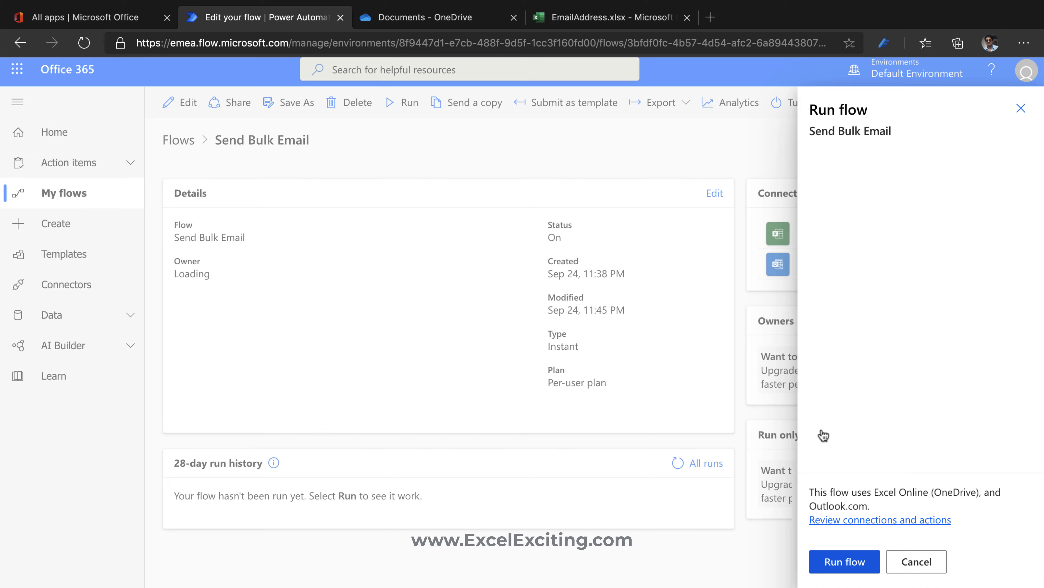
click(835, 562)
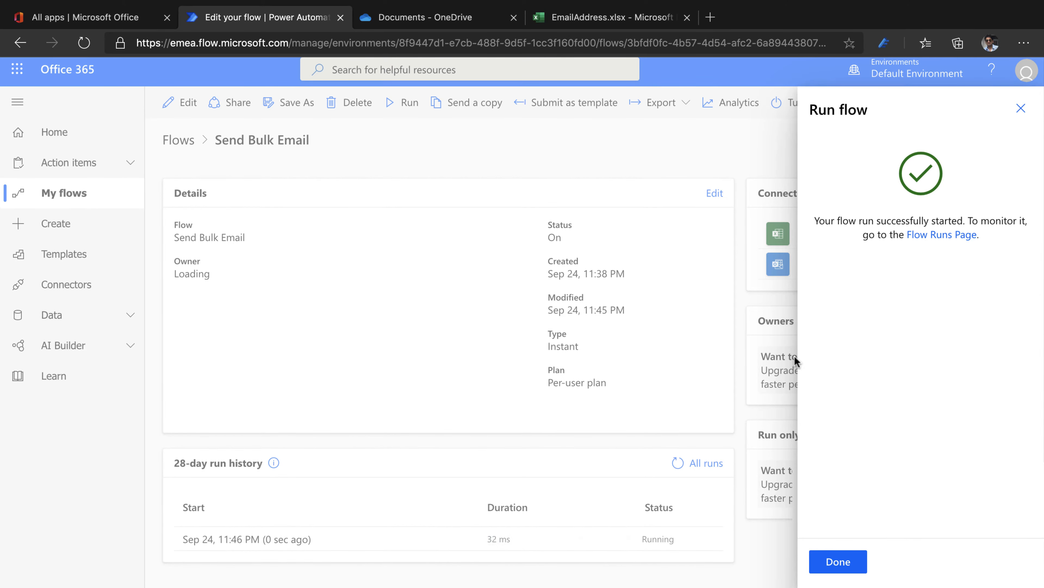
click(835, 561)
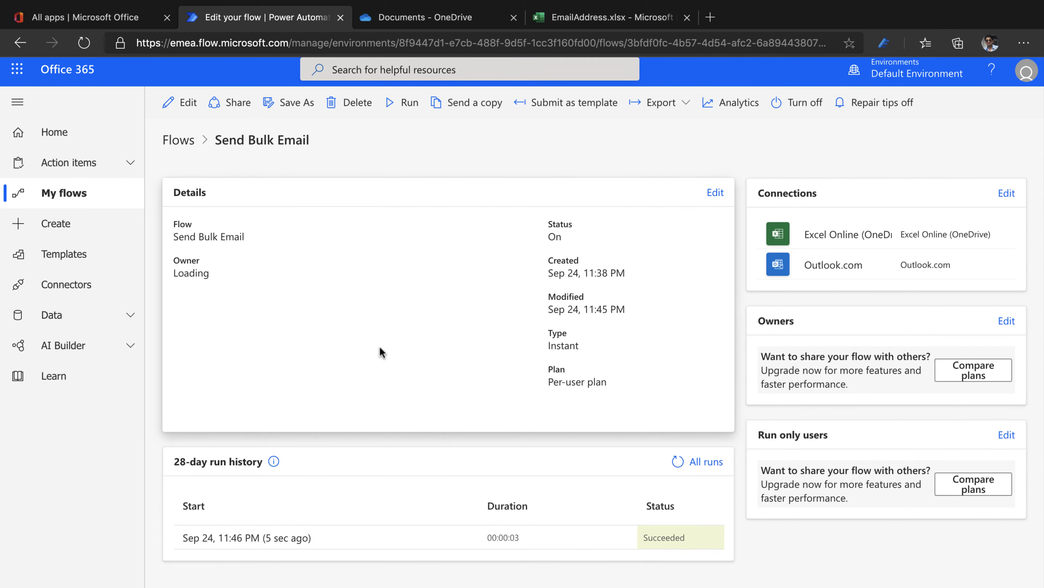
- Switch to the recipient's Outlook inbox and open the two lowest bulk test emails to check their personalised text
key(ctrl+Right)
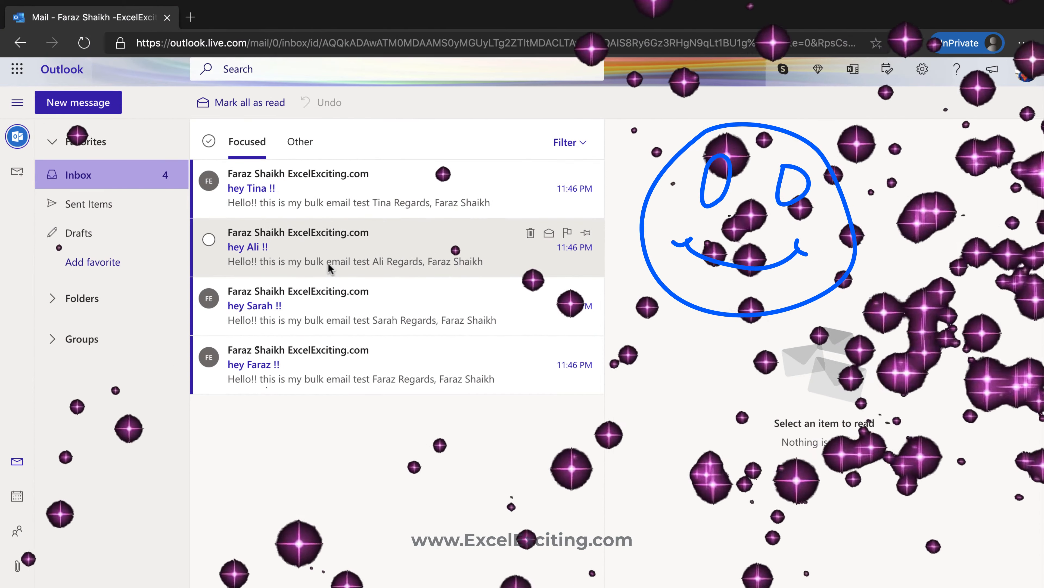
click(329, 365)
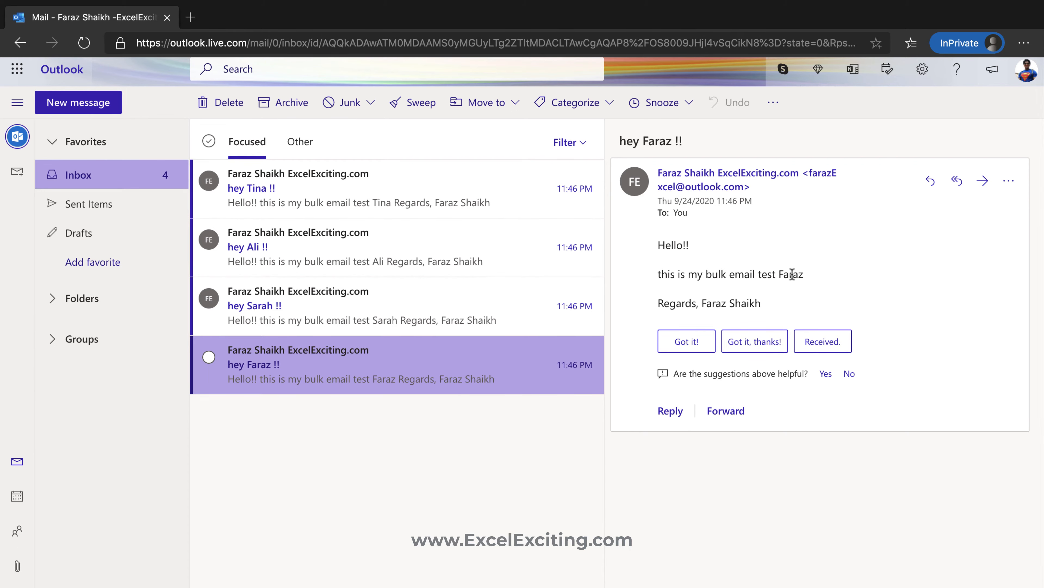
click(503, 326)
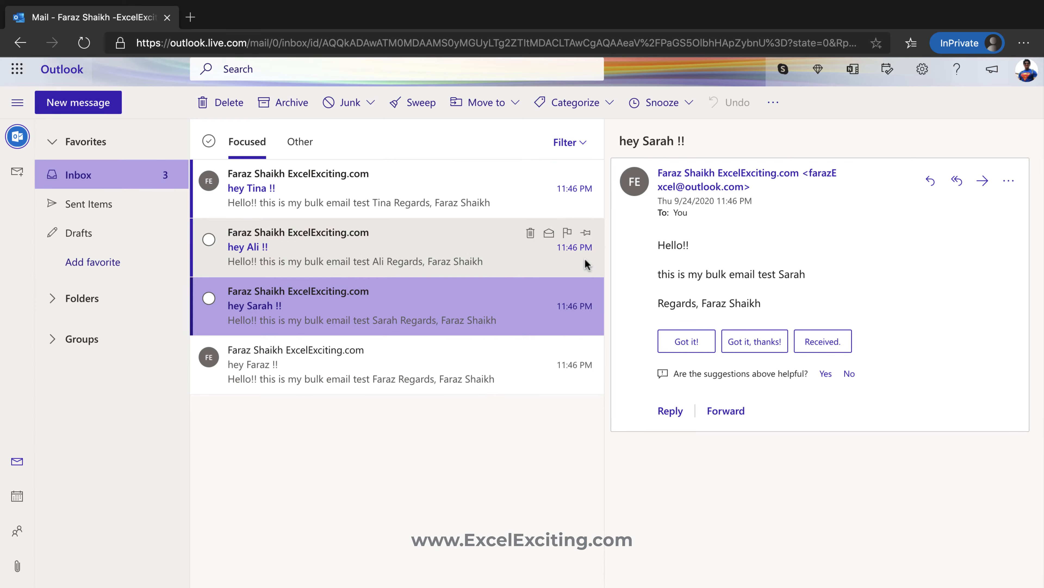
- Switch back to Power Automate, open the latest run from the run history, and inspect the List rows present in a table details
key(ctrl+Left)
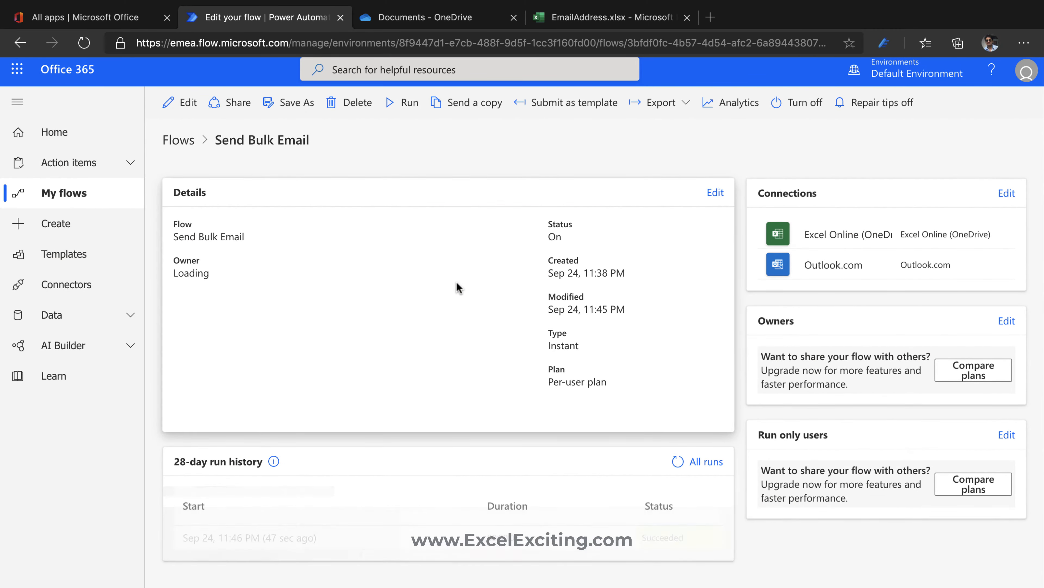
click(252, 540)
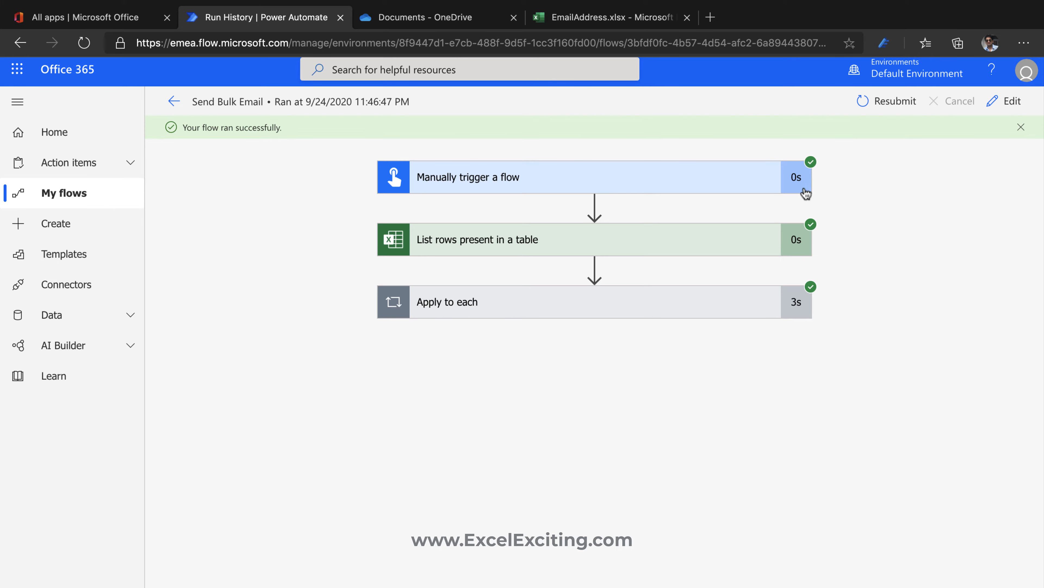
click(796, 239)
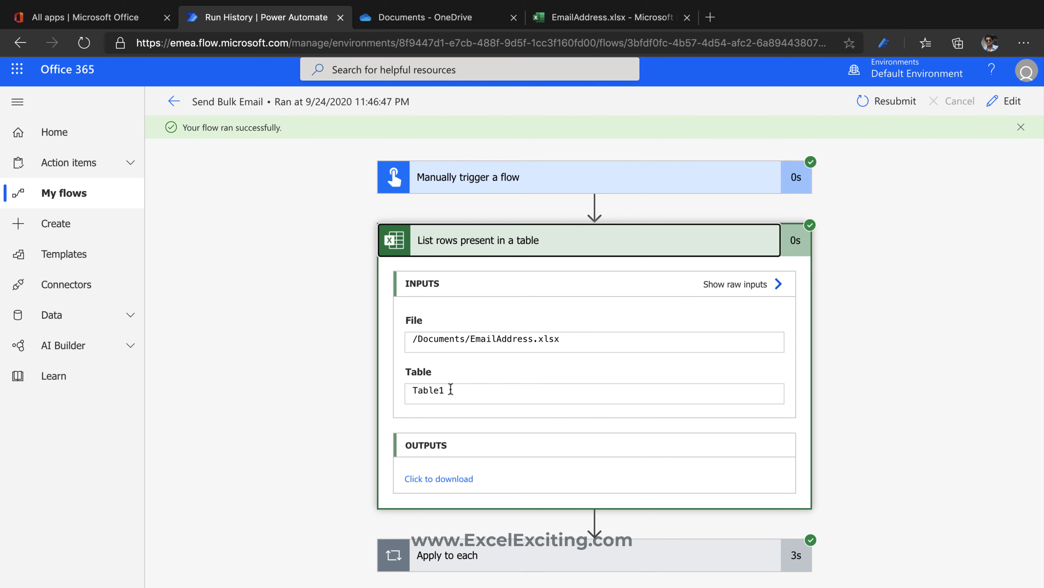
click(462, 469)
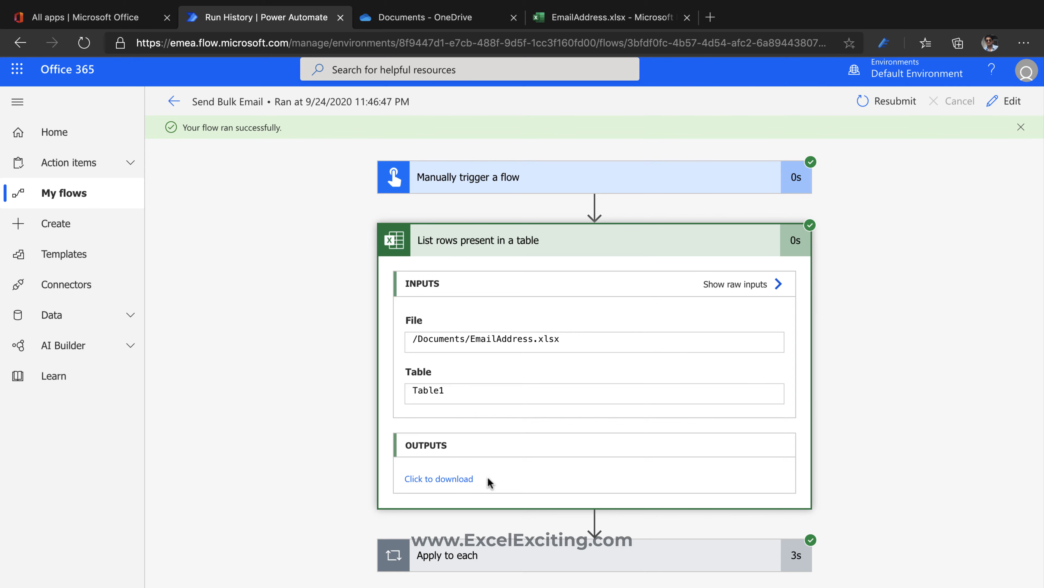
click(565, 242)
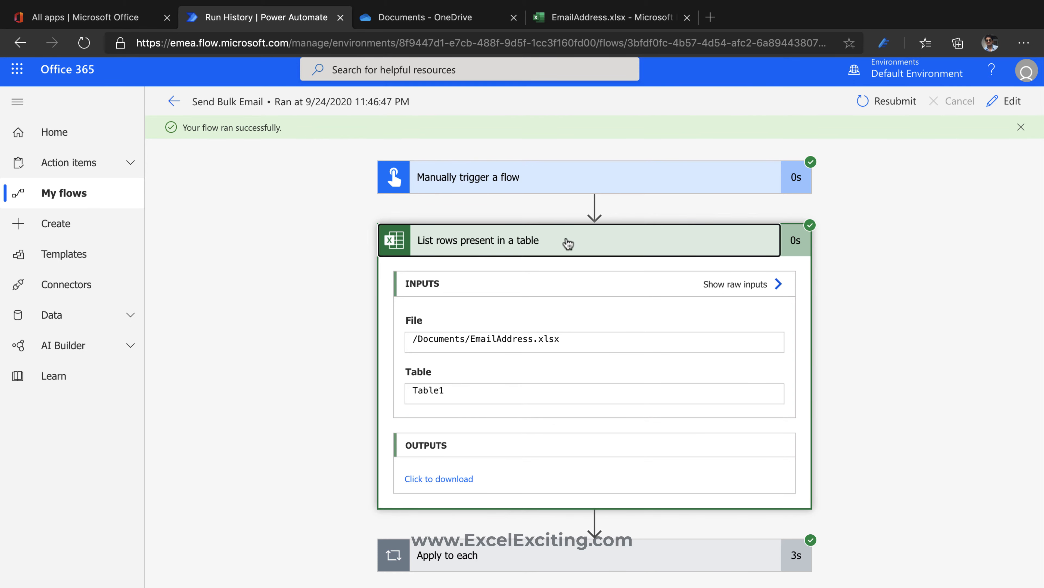
- Expand Apply to each in the run and examine the recipient, subject and body of the first iteration's Send an email (V2) action
click(514, 317)
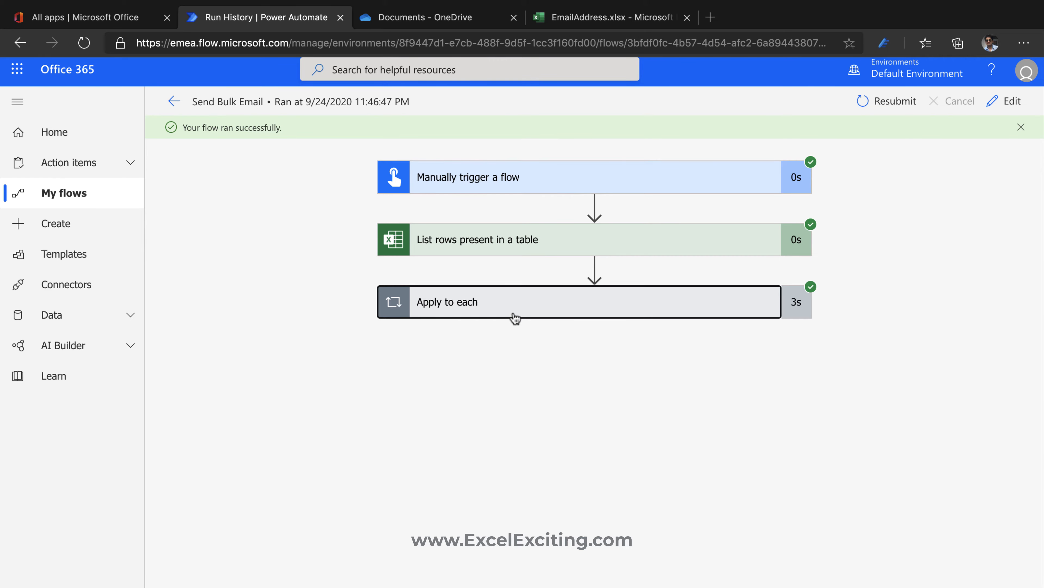
click(485, 380)
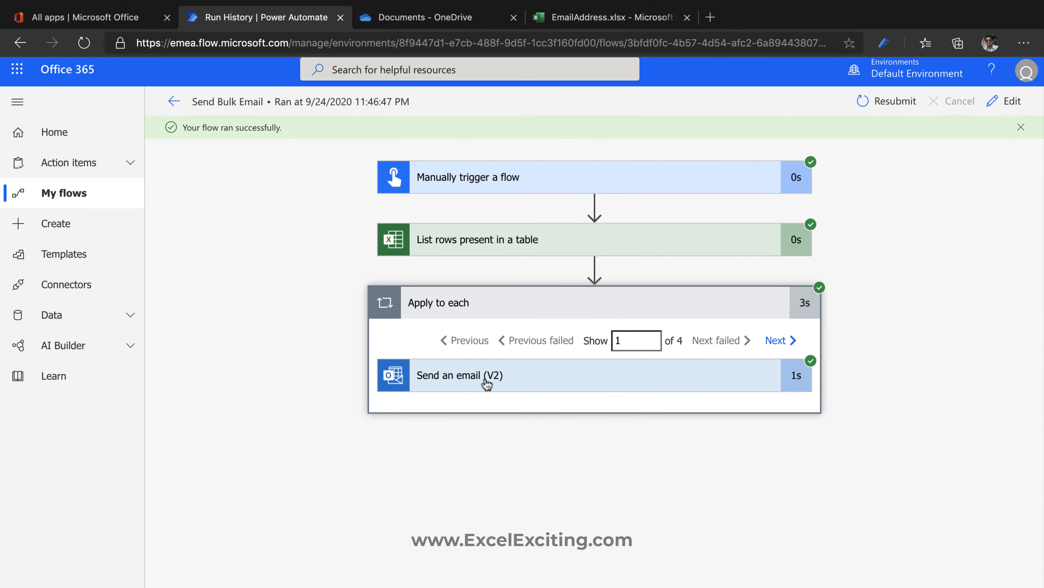
scroll(644, 373, down, 3)
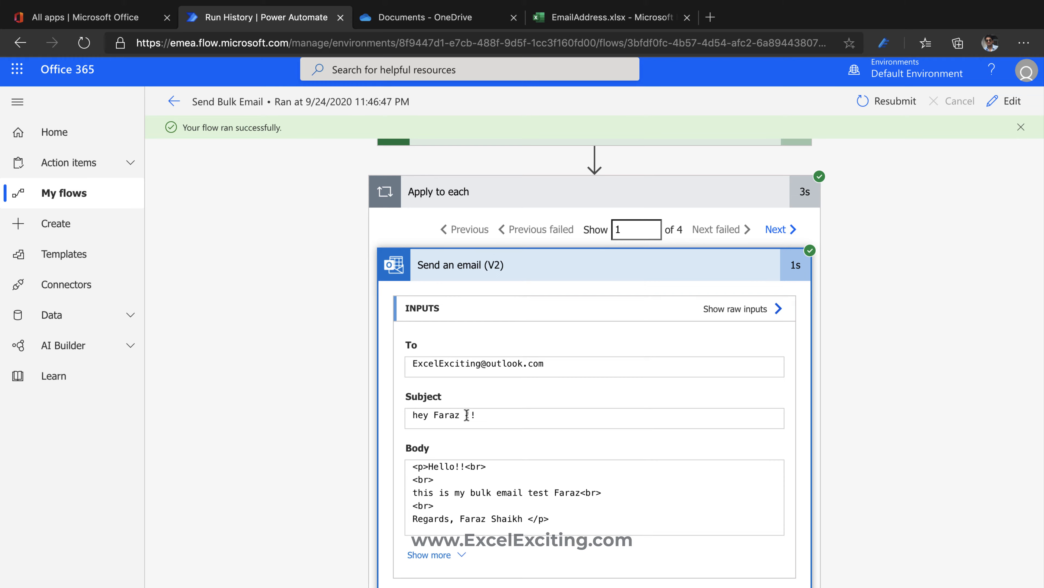
scroll(467, 414, down, 2)
scroll(467, 415, down, 1)
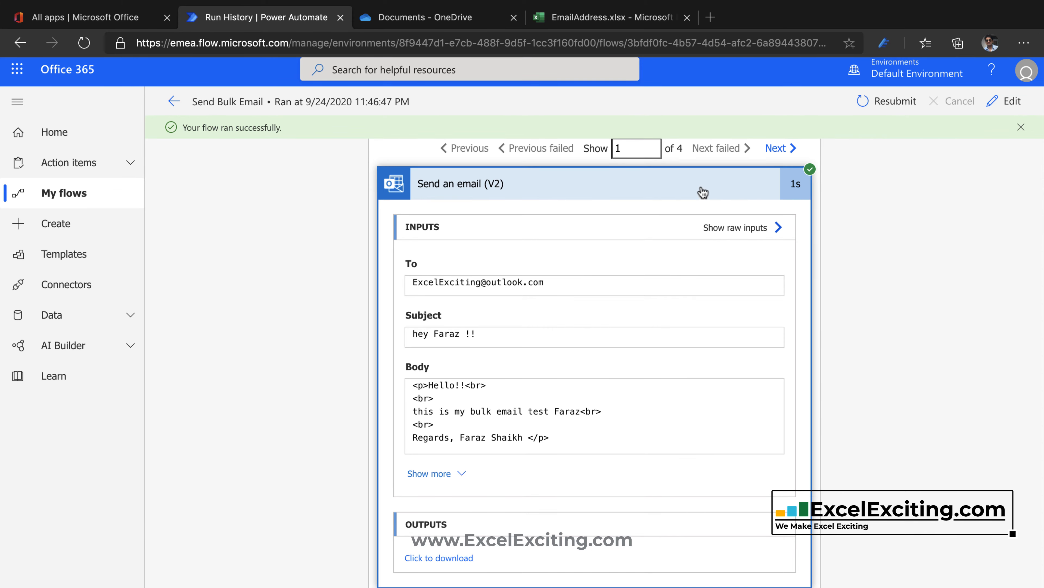
scroll(695, 190, up, 2)
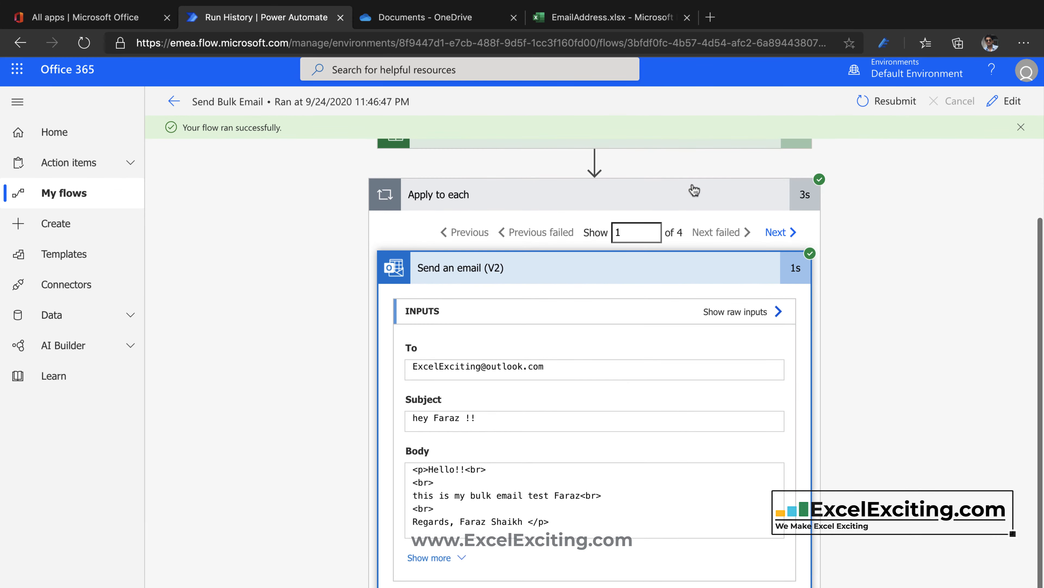
- Step through the loop's second and third iterations, collapse Apply to each, and return to the flow's details page
click(780, 232)
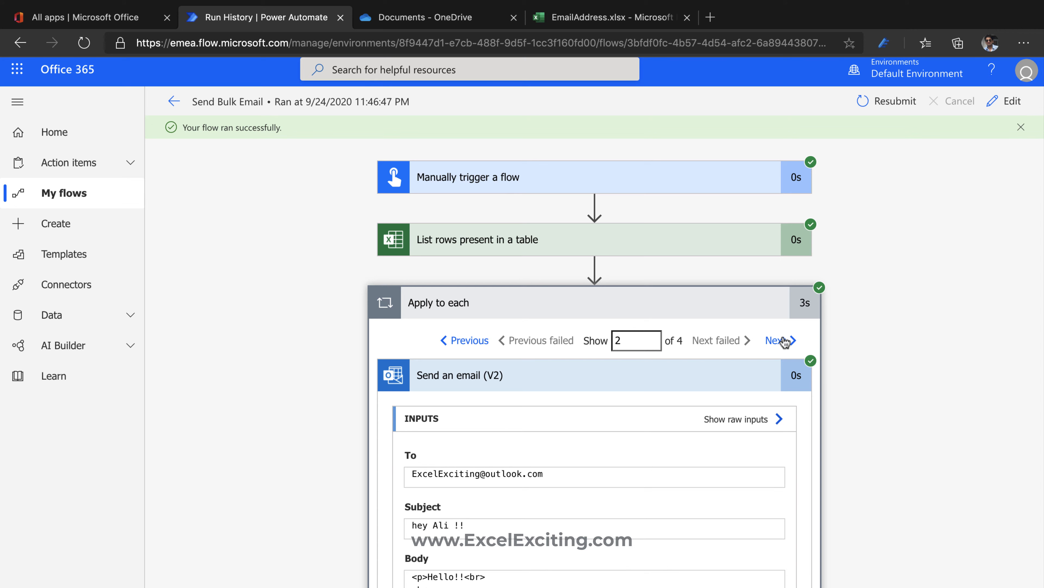
click(781, 340)
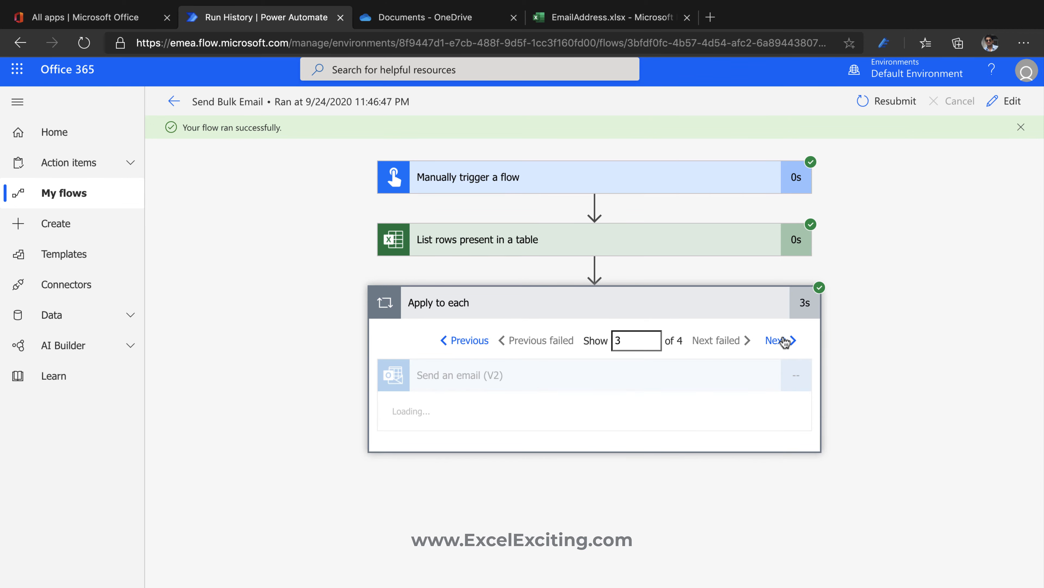
click(741, 310)
click(174, 101)
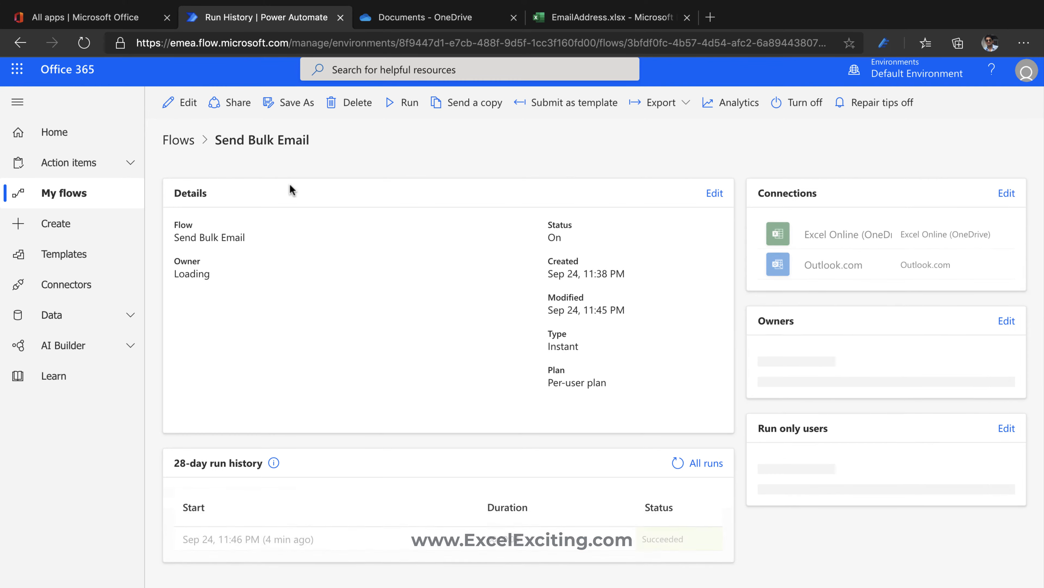